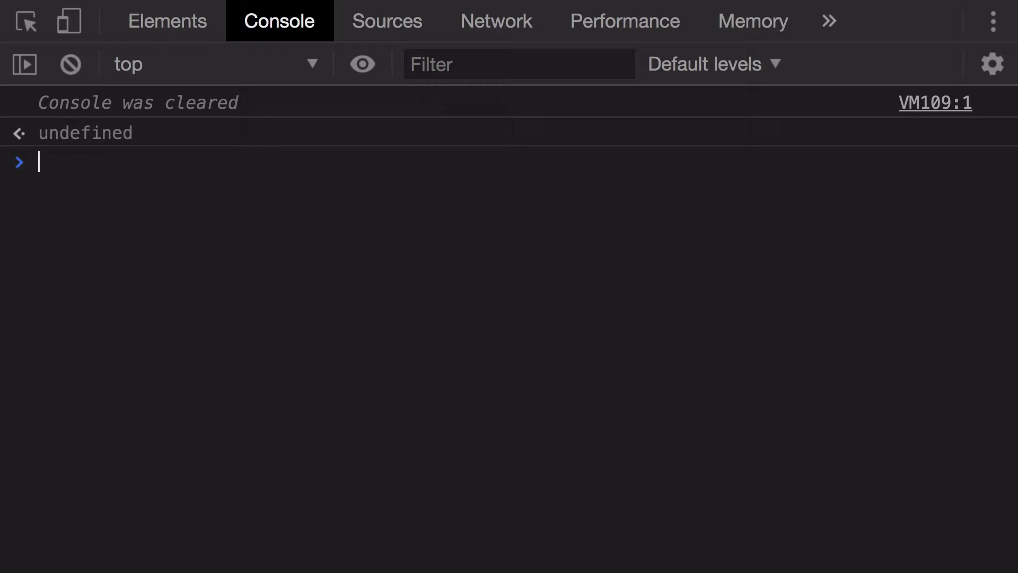
- Print 1 with console.log(1), then rewrite that command as console.log("aa", "aa")
left_click(53, 200)
type("con")
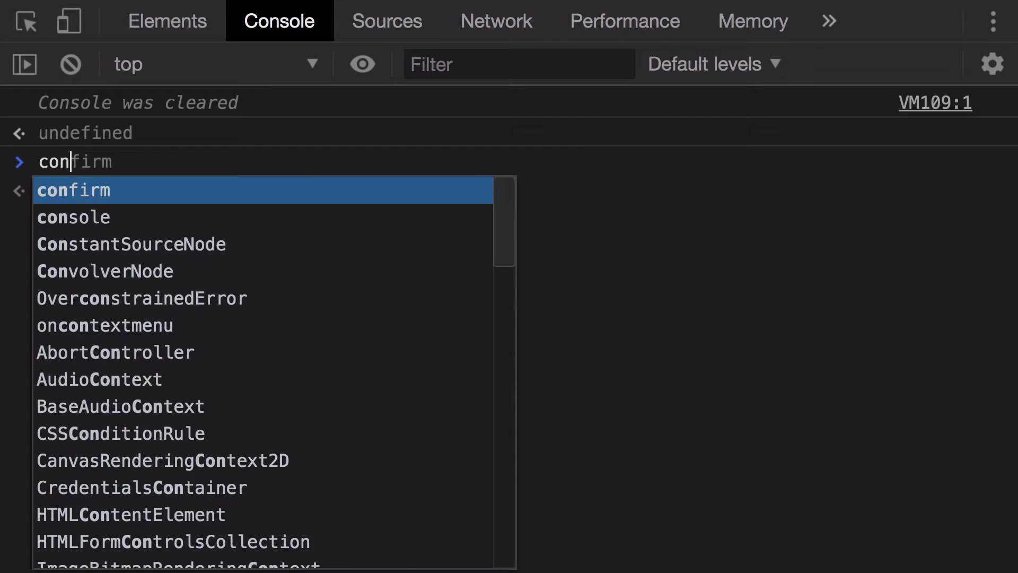
type("sole.log(1)")
key("Return")
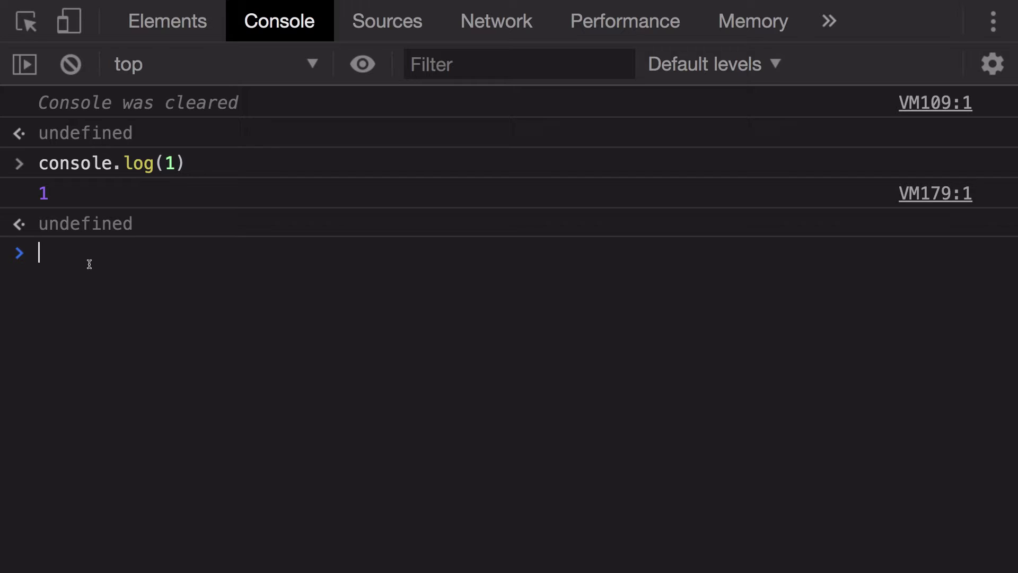
key("Up")
key("Left")
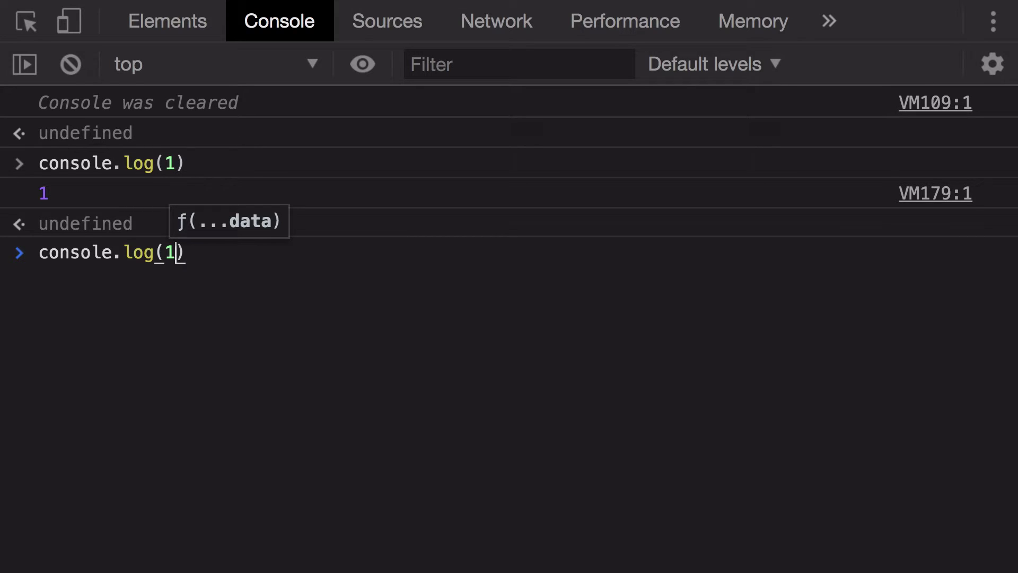
key("BackSpace")
type("\"")
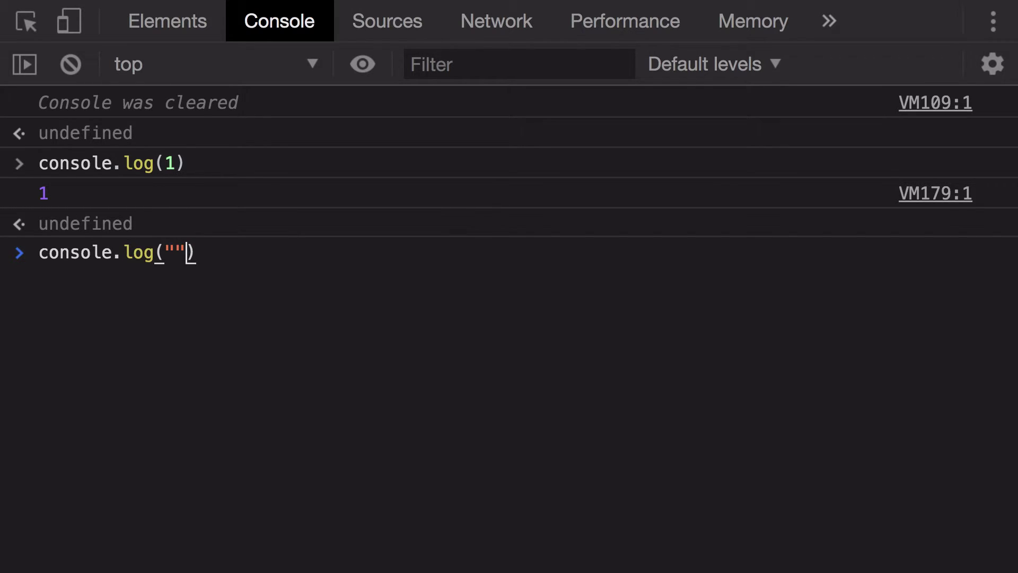
key("Left")
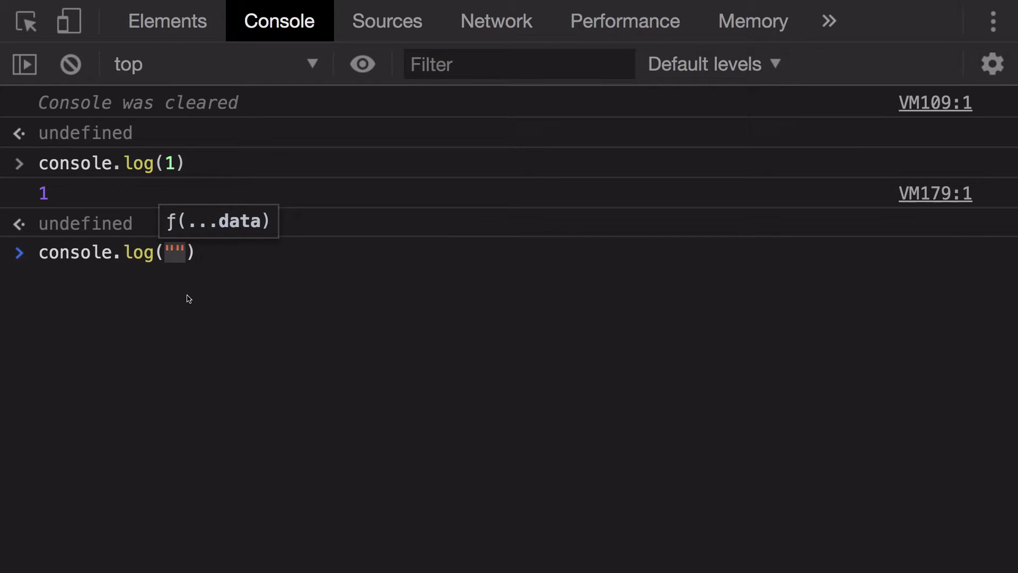
key("Right")
type(", \"")
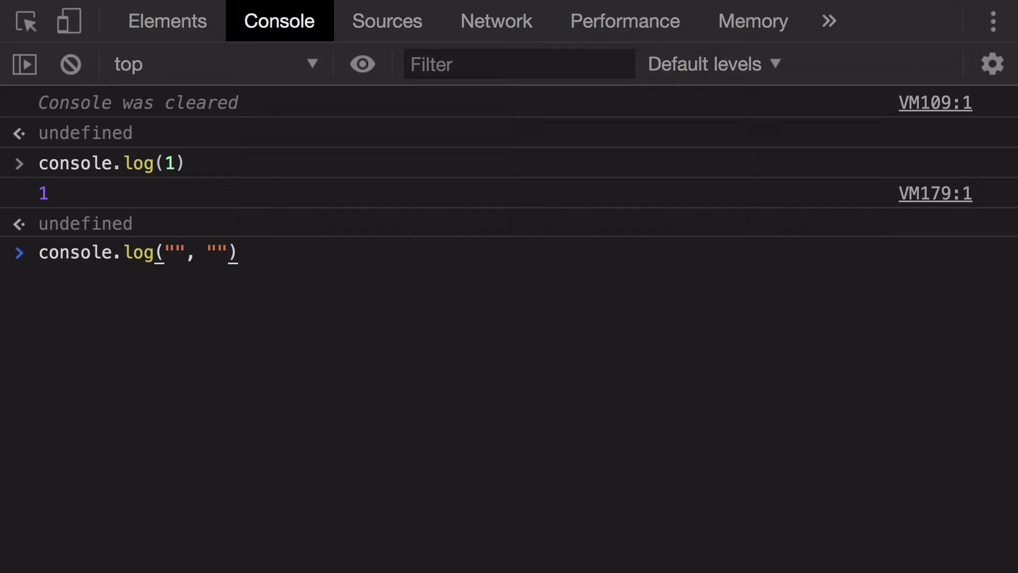
key("Left")
key("Left")
key("Left")
key("Left")
key("Left")
type("aa")
key("Right")
key("Right")
key("Right")
type("aa")
- Print "aa aa", then recall the command and select its first string argument
key("Return")
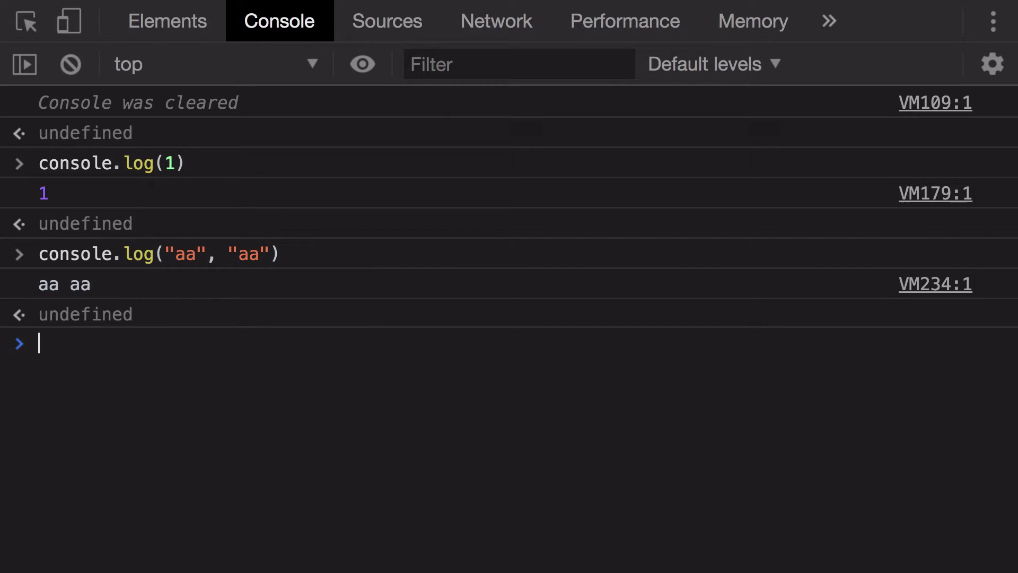
double_click(47, 284)
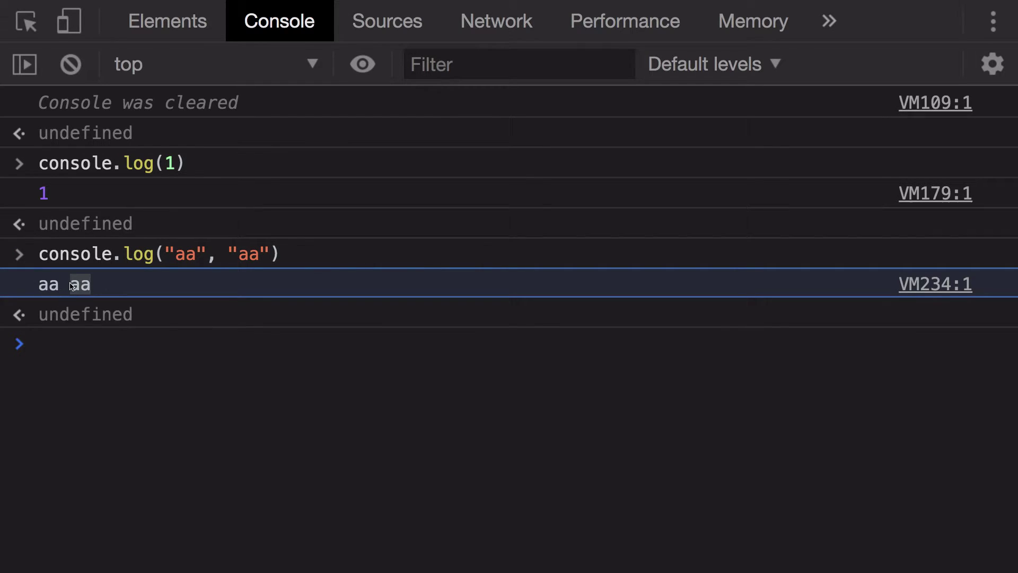
left_click(94, 358)
key("Up")
left_click(176, 343)
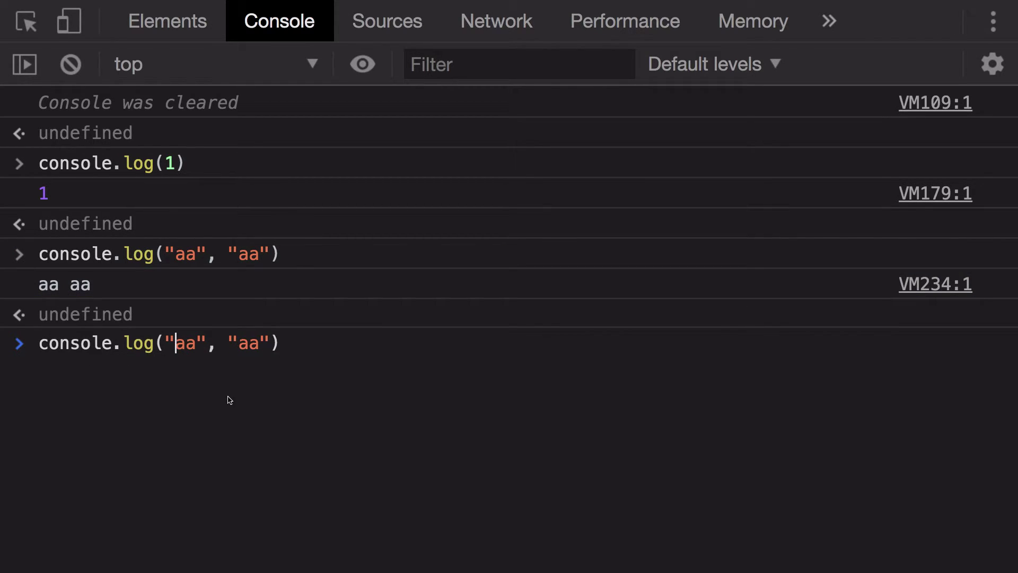
type("%c")
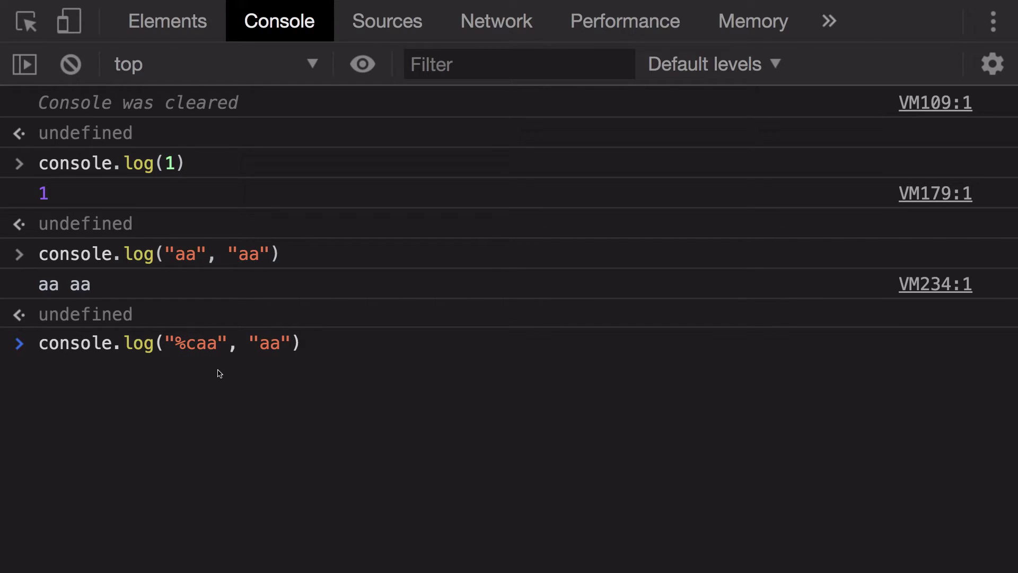
left_click_drag(223, 343, 169, 343)
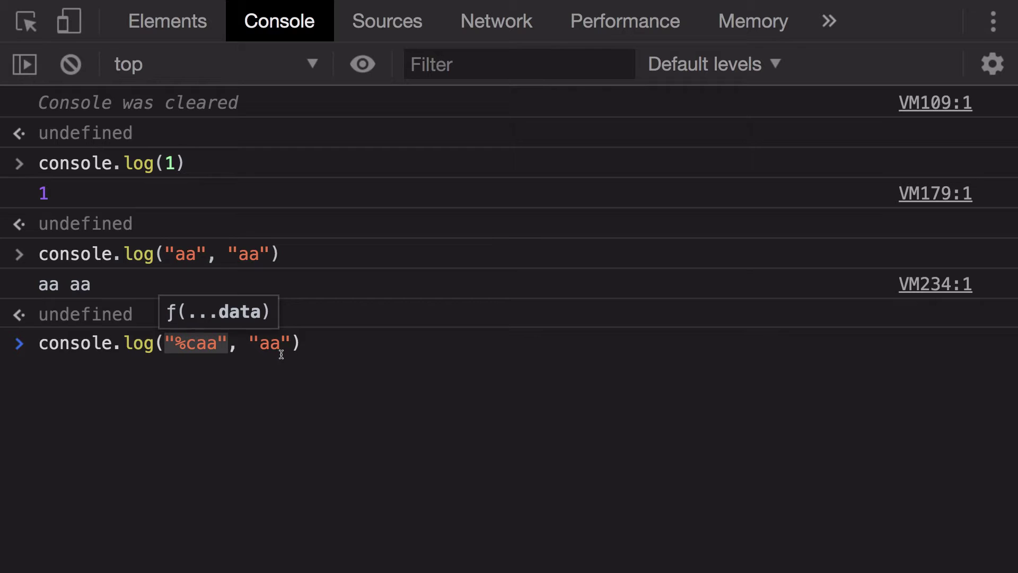
- Change the arguments to console.log("%caa", "font-size:30px;") and run it
left_click(269, 343)
double_click(269, 343)
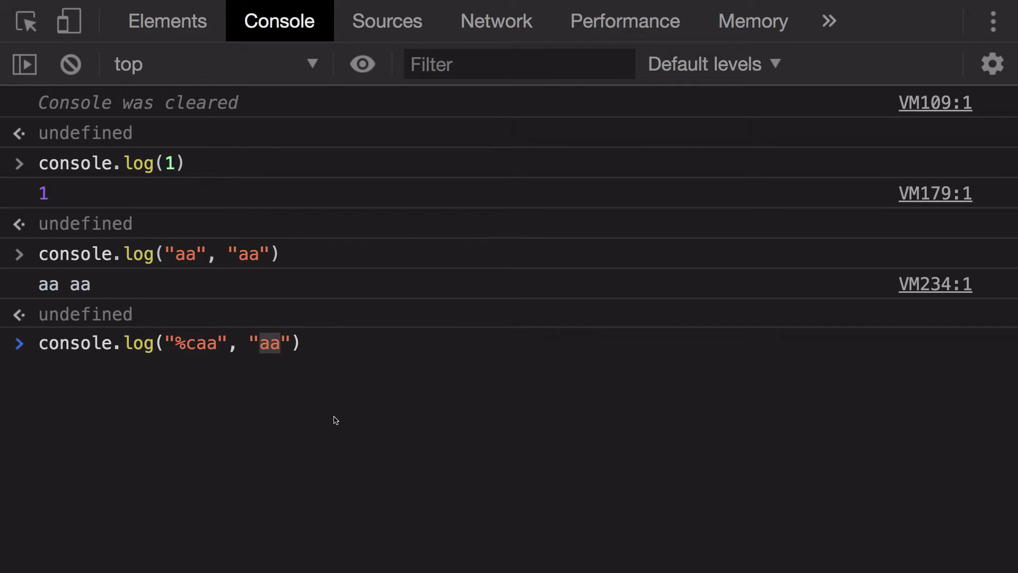
type("f")
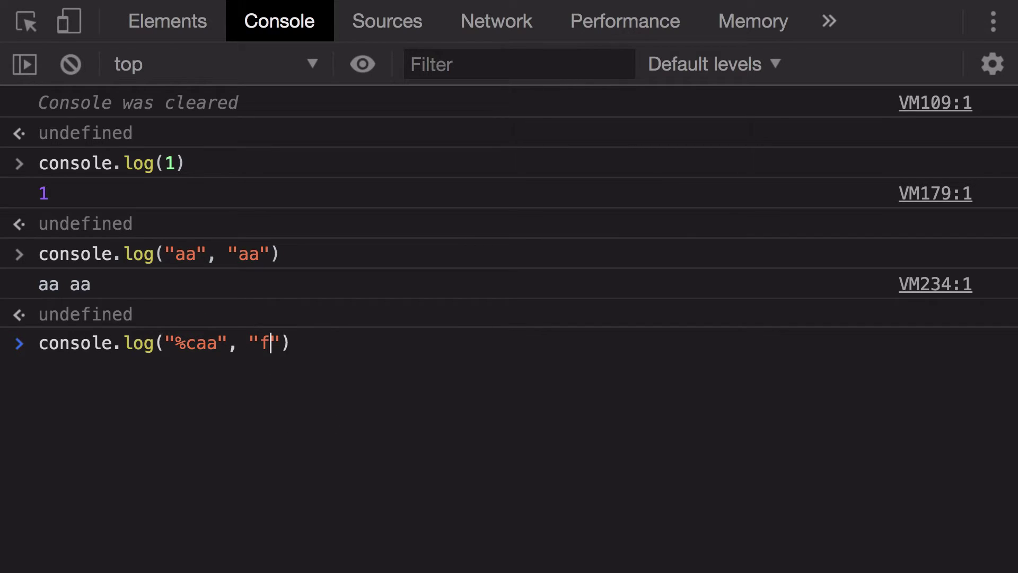
type("ont-s")
key("BackSpace")
type("size")
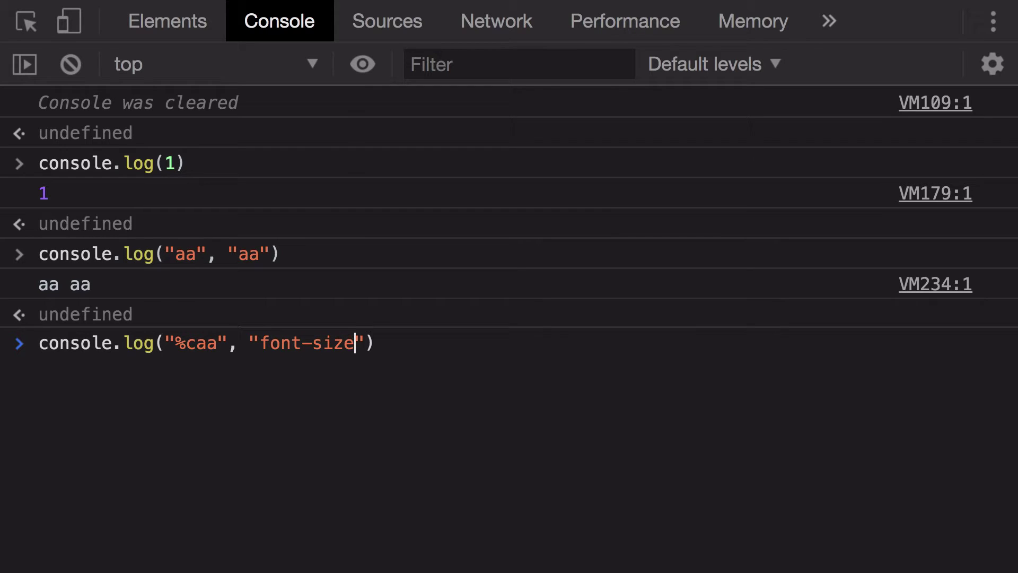
type(":30px;")
key("Return")
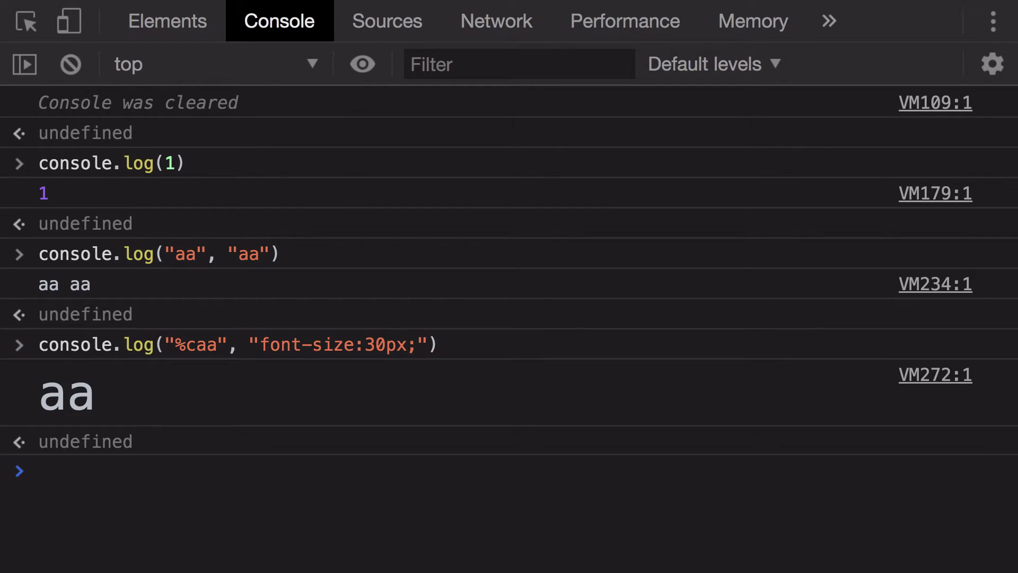
- Select and compare the large styled aa output with the plain "aa aa" line
double_click(80, 399)
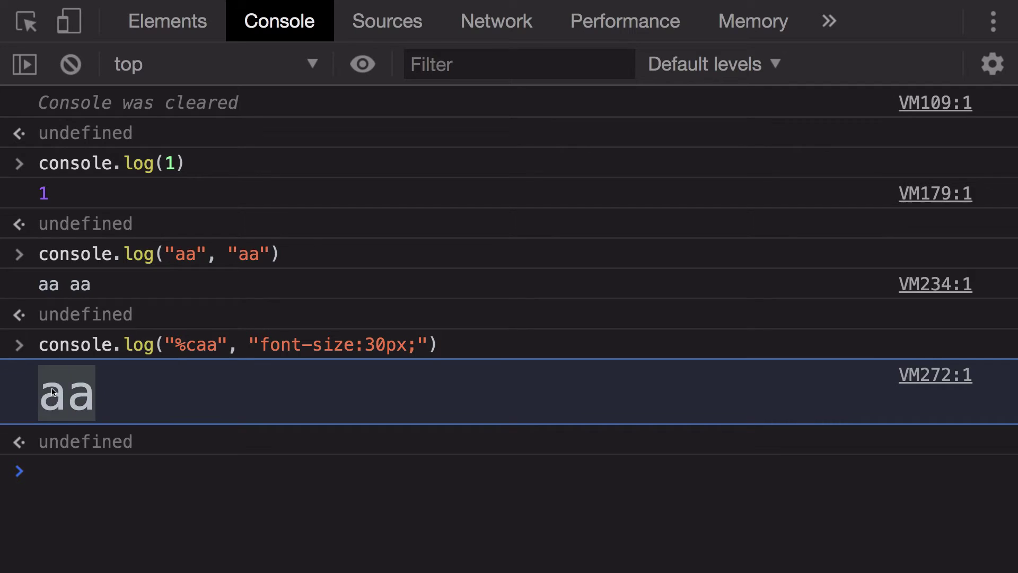
left_click_drag(98, 292, 36, 288)
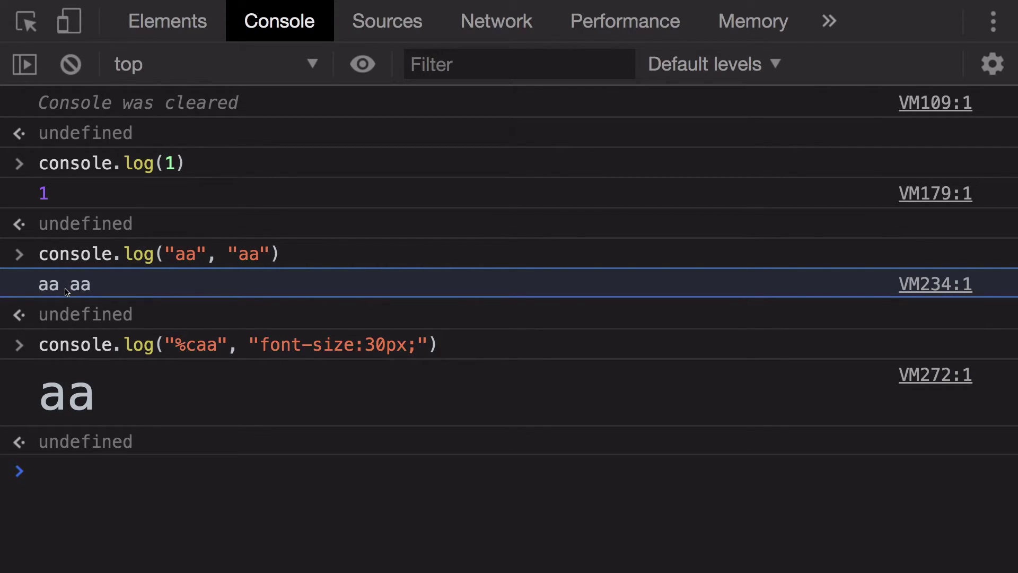
triple_click(68, 289)
left_click(68, 289)
double_click(68, 289)
left_click(94, 294)
left_click_drag(112, 413, 41, 406)
- Edit the recalled log into console.log("%cYou should not be here", "font-size:50px;") and run it
left_click(79, 474)
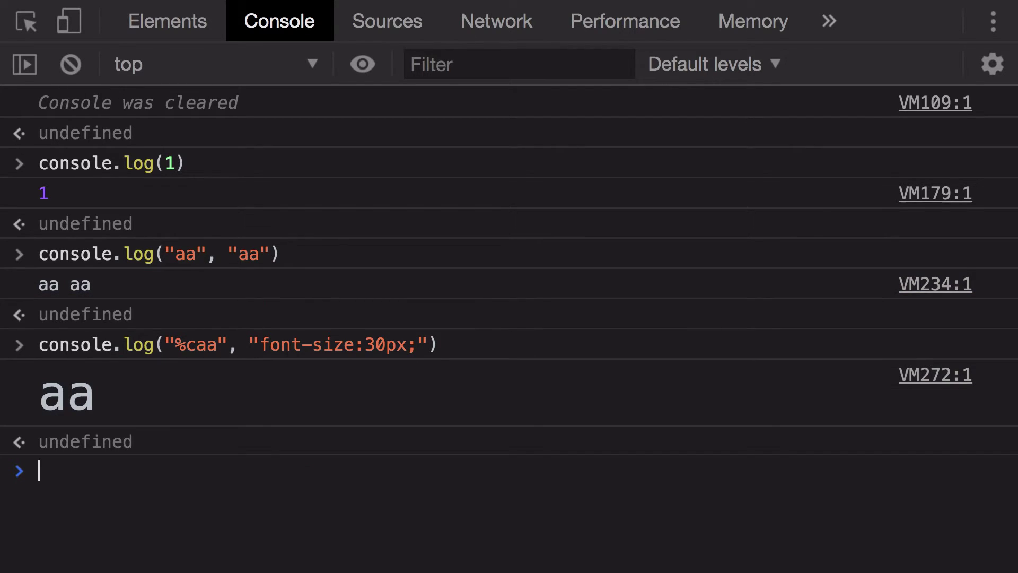
key("Up")
left_click(375, 470)
key("BackSpace")
type("50px;\")")
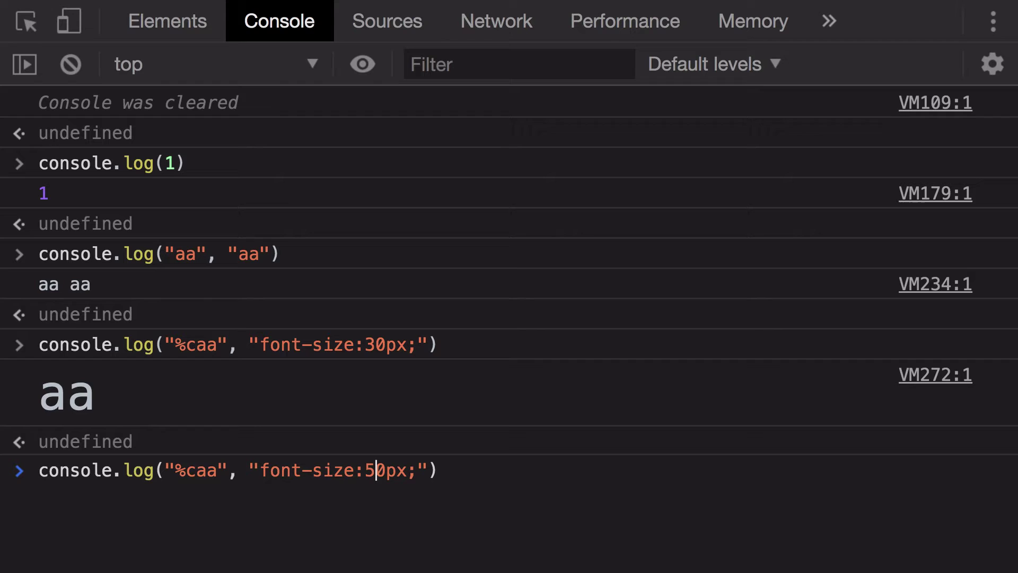
double_click(207, 470)
type("ca")
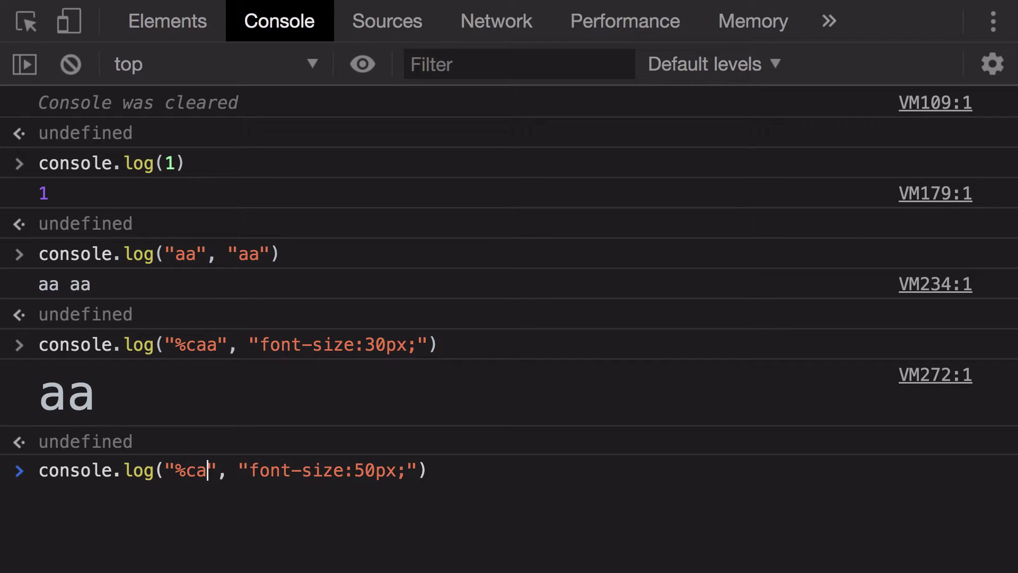
key("BackSpace")
type("You should ")
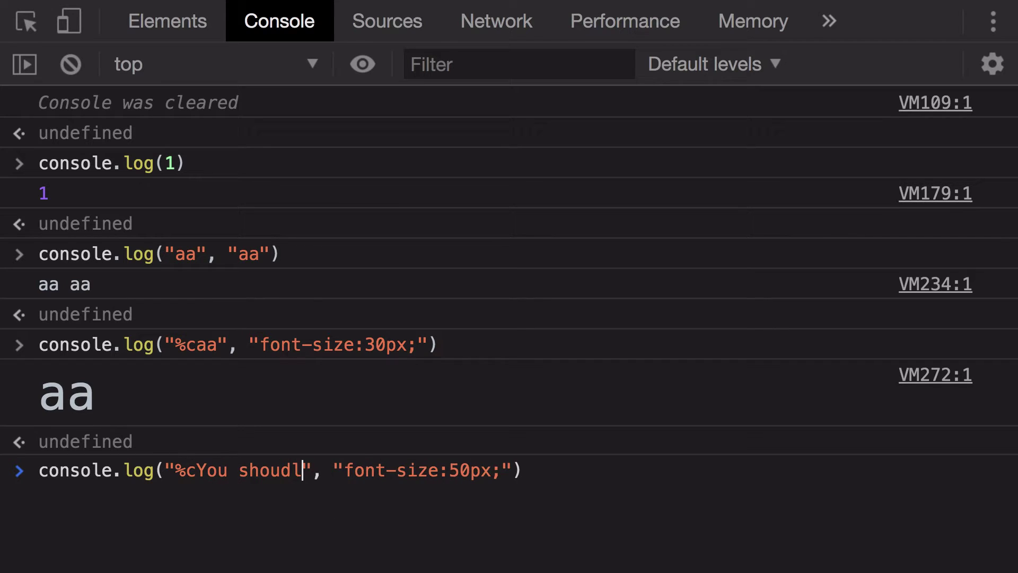
type("not be there")
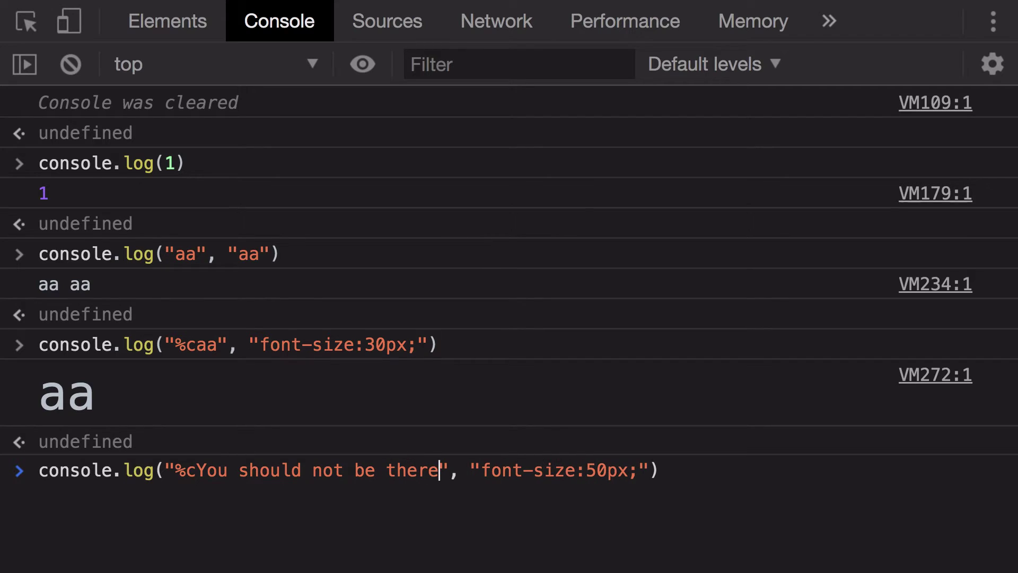
key("BackSpace")
key("BackSpace")
key("BackSpace")
key("BackSpace")
key("BackSpace")
type("hre")
key("BackSpace")
key("BackSpace")
type("ere")
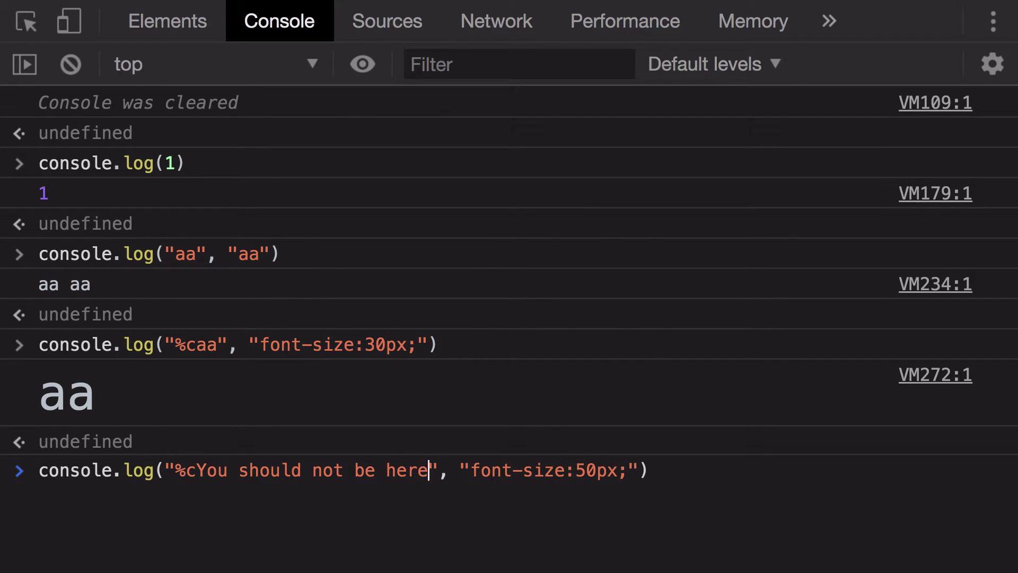
key("Return")
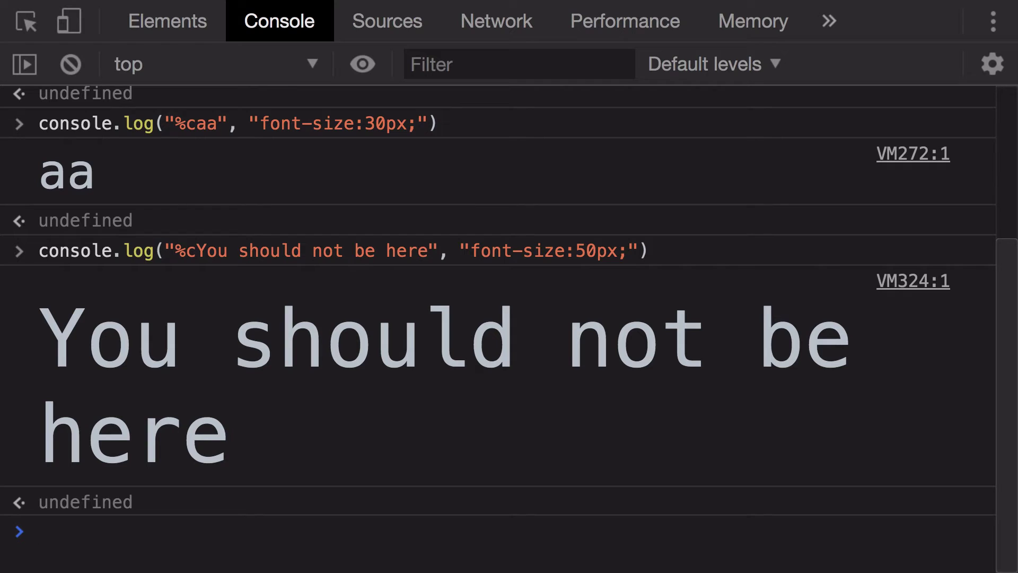
- Recall that log and select its font-size:50px; style string
key("Up")
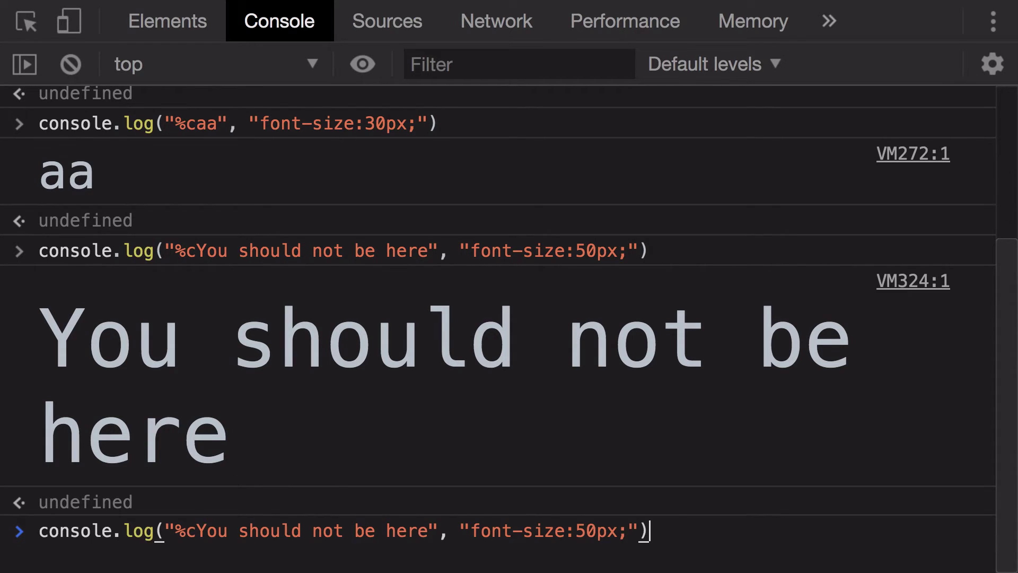
left_click(627, 531)
left_click_drag(626, 530, 471, 531)
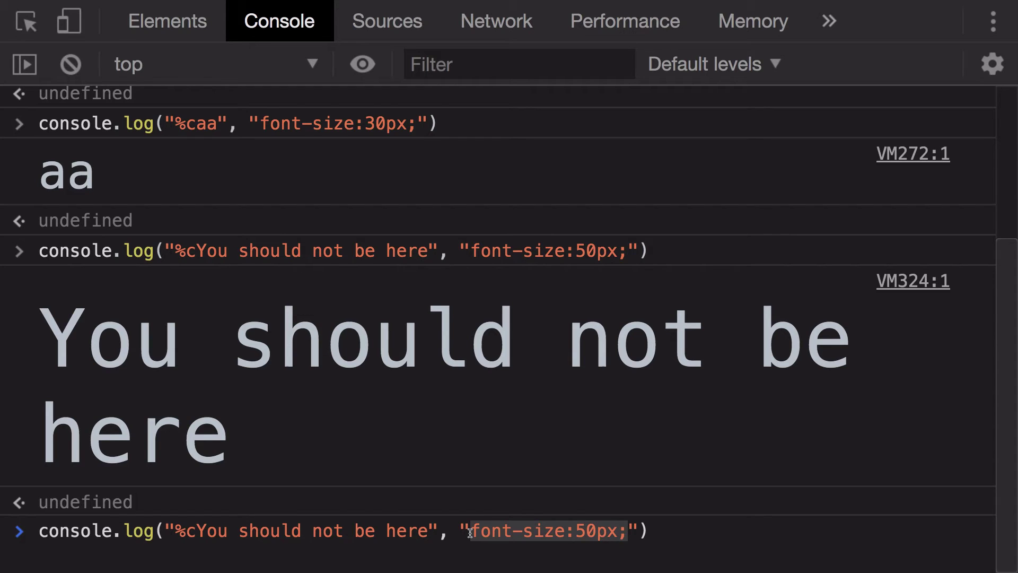
- Replace the prompt contents with the pasted SPARTA banner script, highlight its %c styling, and run it
key("ctrl+a")
key("BackSpace")
key("ctrl+v")
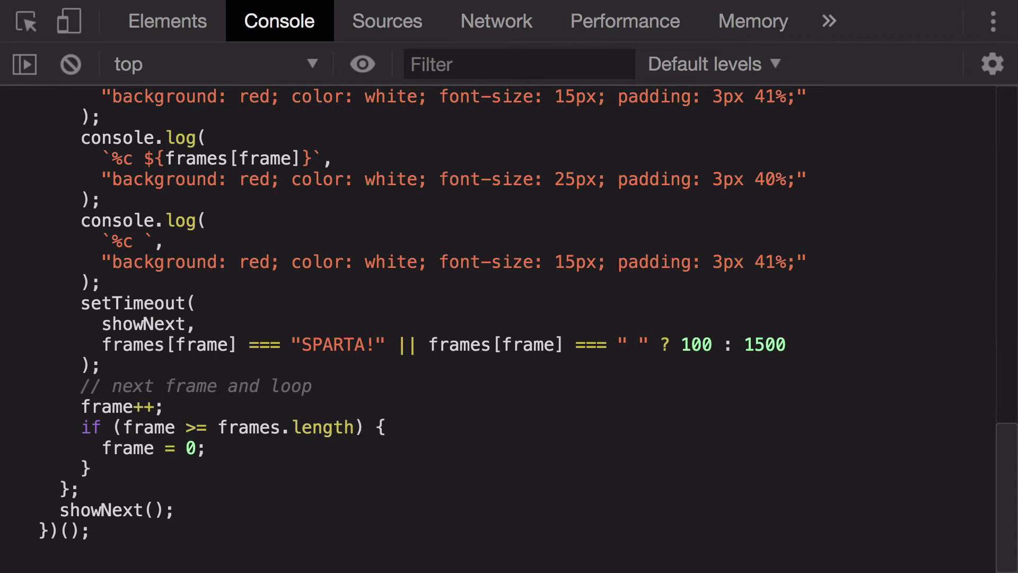
scroll(495, 316, "up", 3)
scroll(496, 316, "up", 3)
scroll(496, 317, "up", 1)
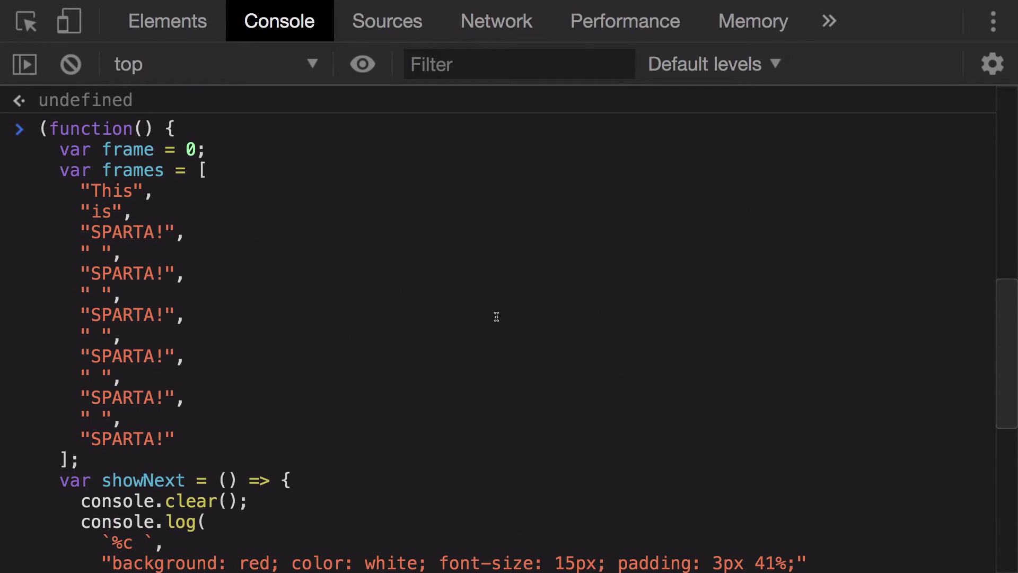
scroll(495, 317, "down", 5)
double_click(179, 401)
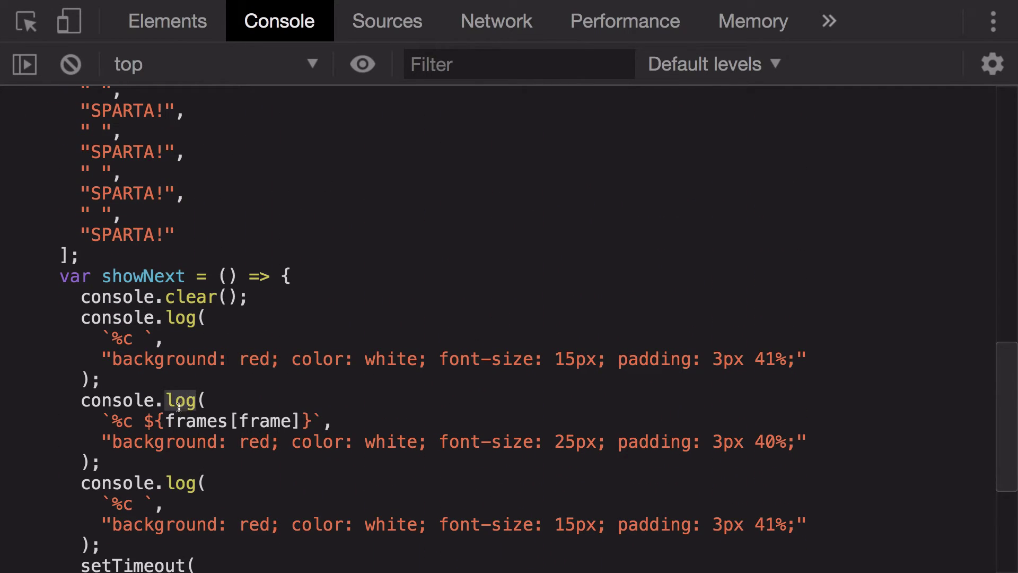
double_click(115, 422)
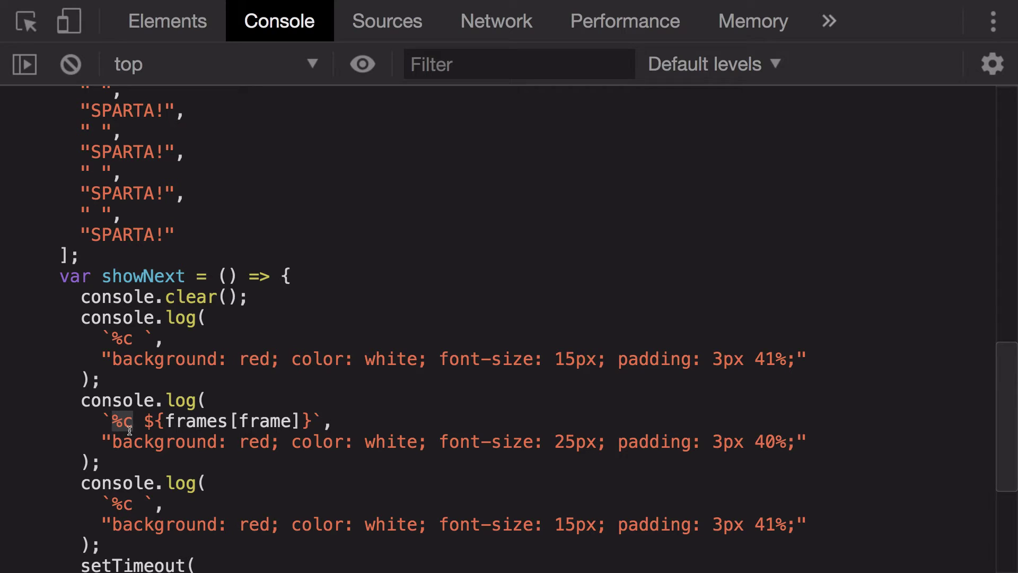
scroll(127, 422, "down", 1)
scroll(139, 418, "down", 2)
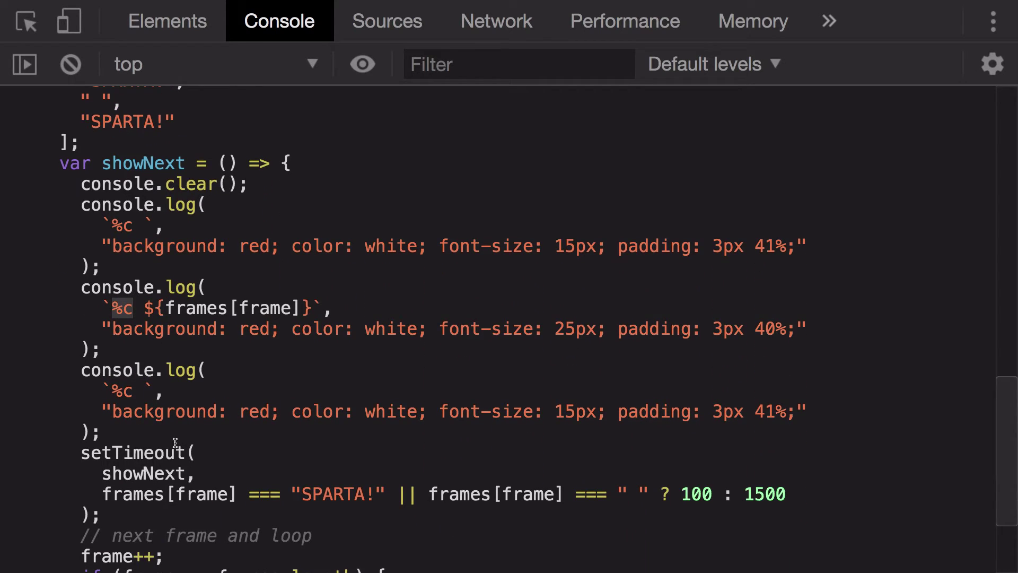
scroll(175, 428, "down", 4)
scroll(199, 487, "up", 5)
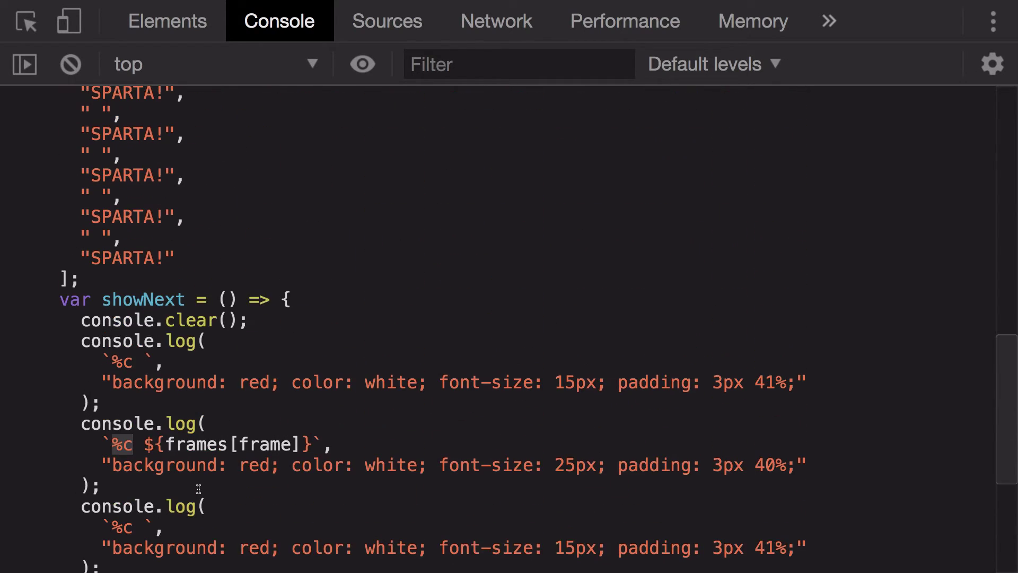
scroll(199, 484, "up", 6)
scroll(176, 418, "down", 10)
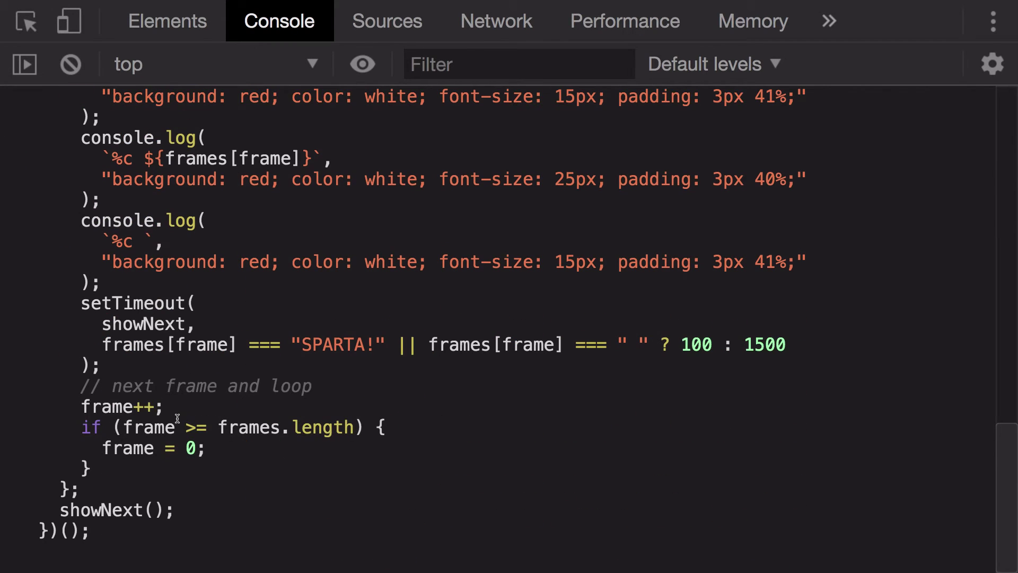
key("Return")
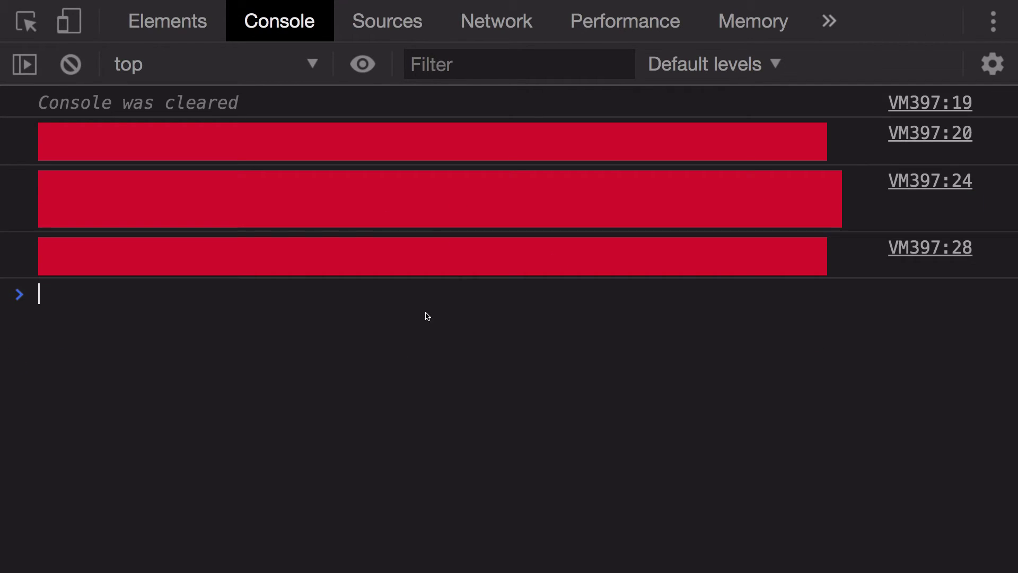
- Recall the SPARTA script, highlight its 100 ms delay, and run it again
key("Up")
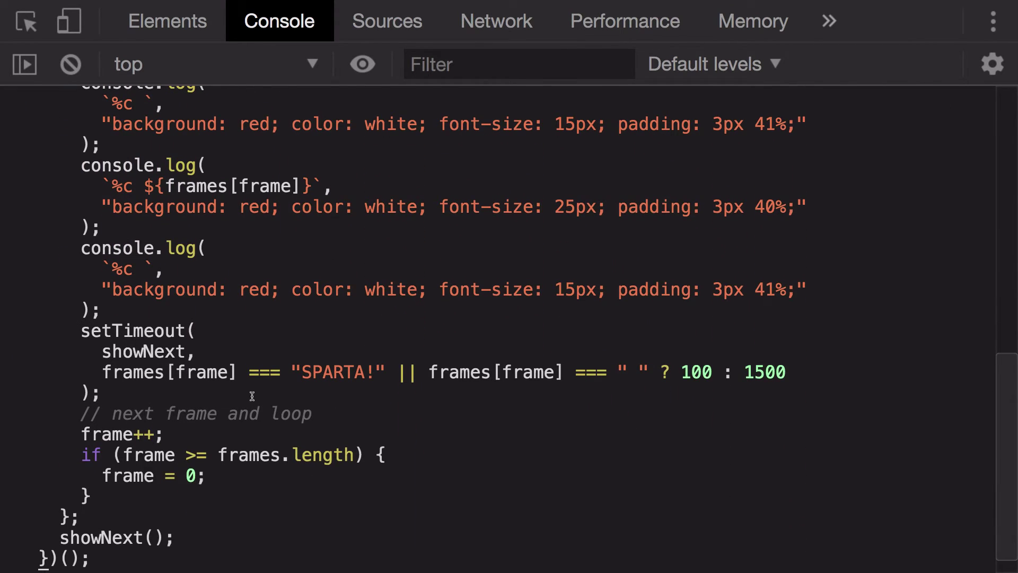
double_click(700, 345)
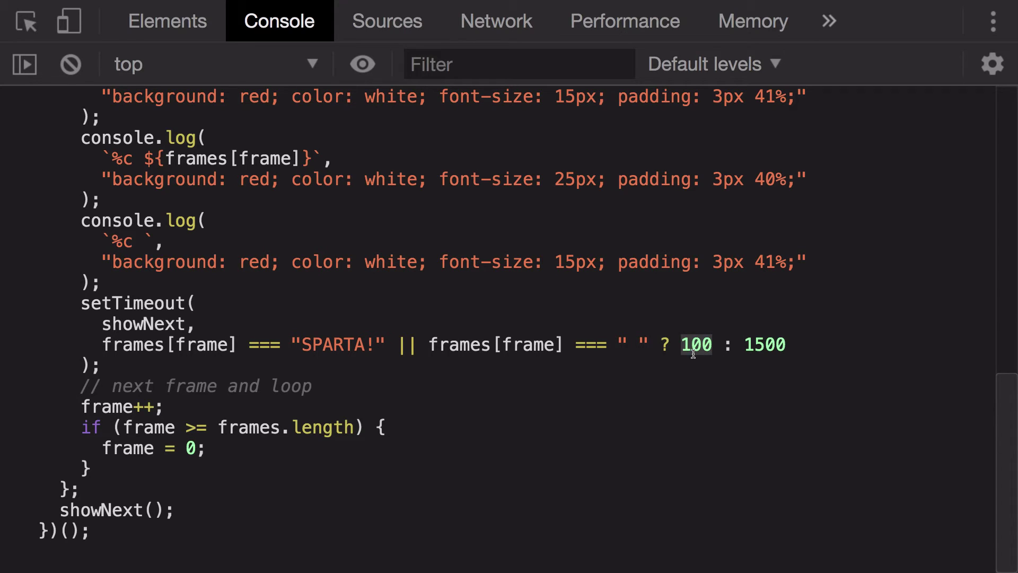
left_click(611, 432)
key("Return")
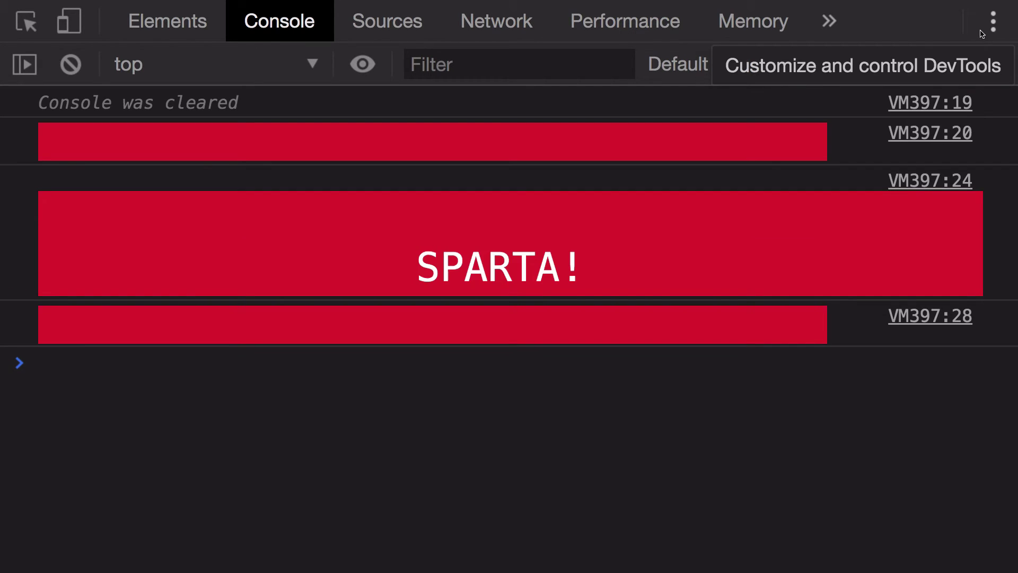
- Dock DevTools below the page and shrink its interface two zoom steps
left_click(991, 22)
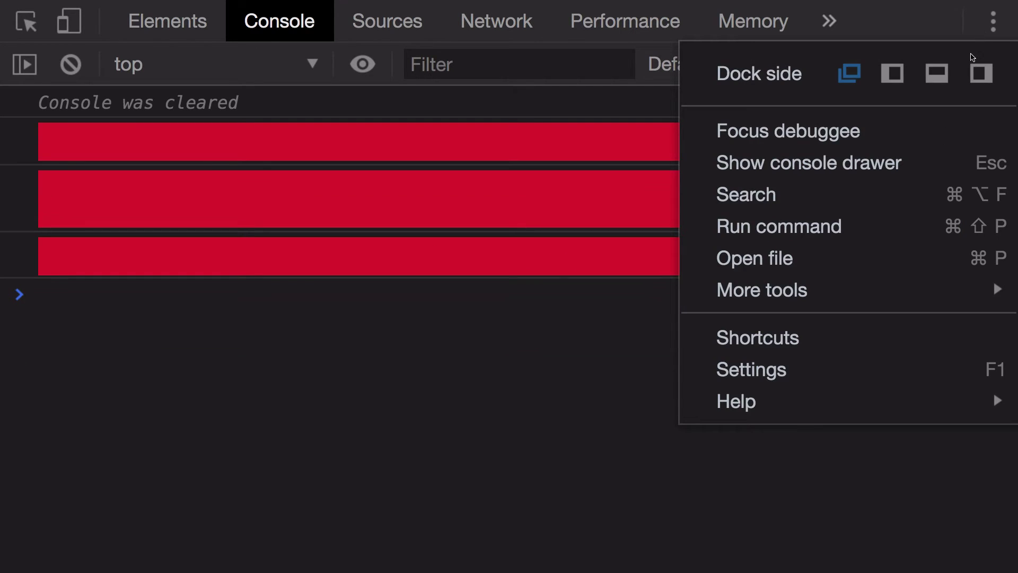
left_click(938, 73)
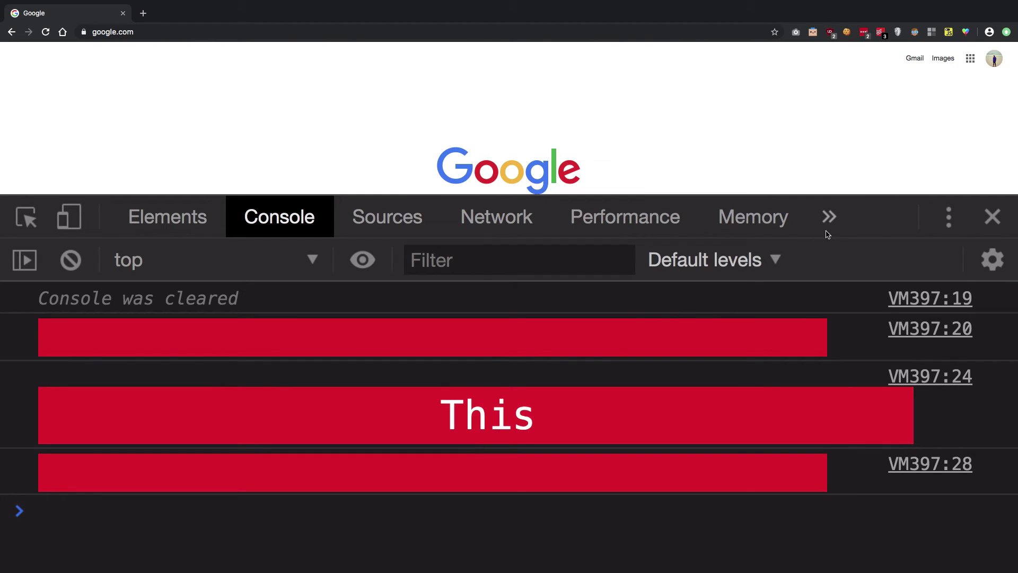
key("ctrl+minus")
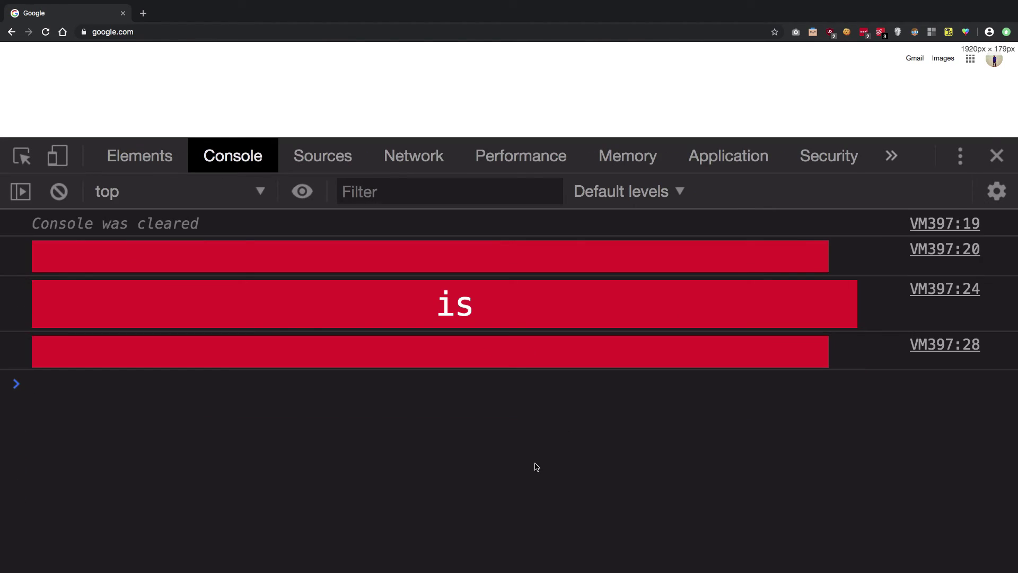
key("ctrl+minus")
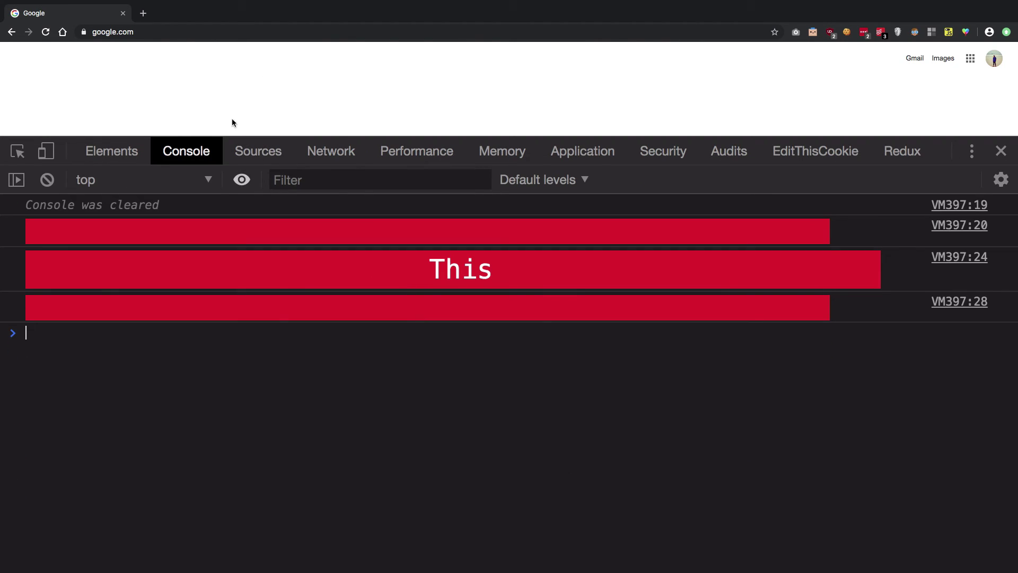
scroll(253, 90, "down", 3)
scroll(319, 98, "up", 3)
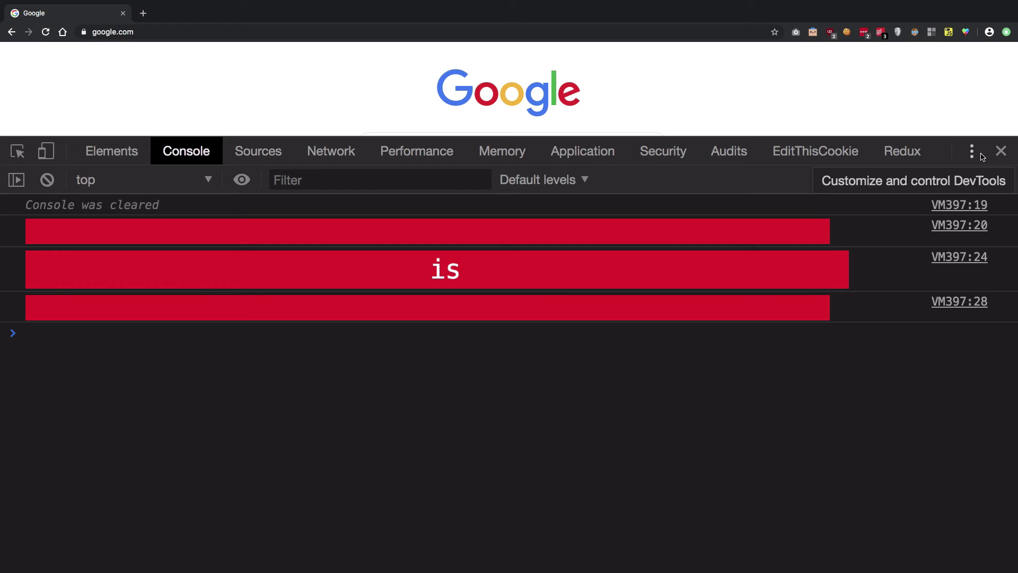
- Undock DevTools into its own window, enlarge it, and clear the console with Ctrl+L
left_click(981, 156)
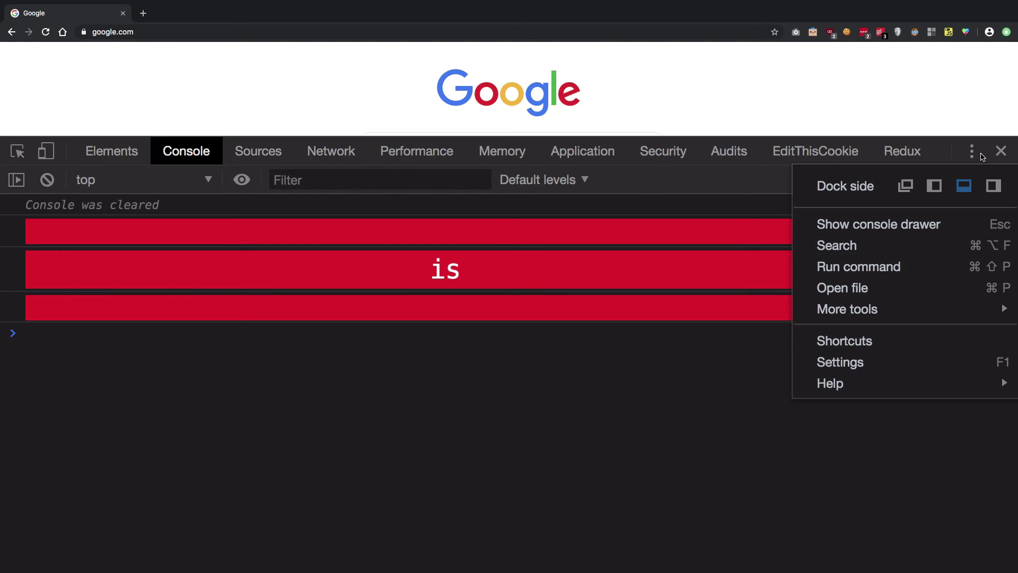
left_click(908, 185)
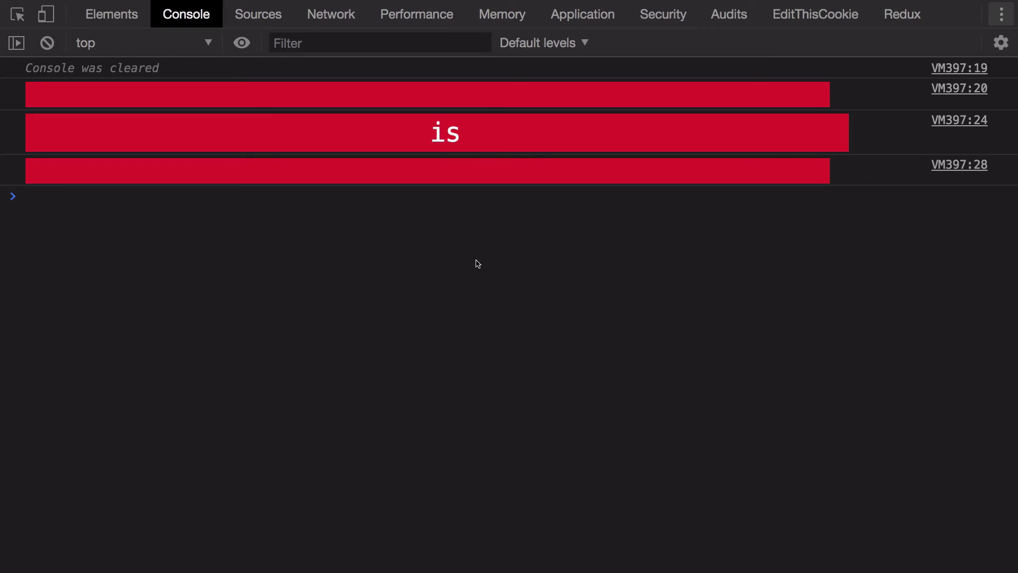
key("ctrl+plus")
key("ctrl+plus")
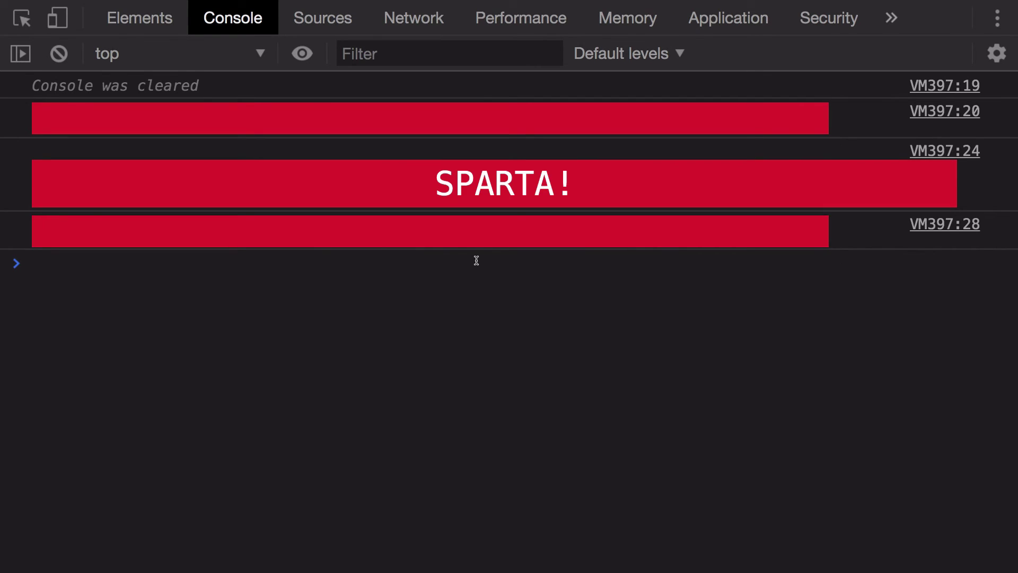
key("ctrl+l")
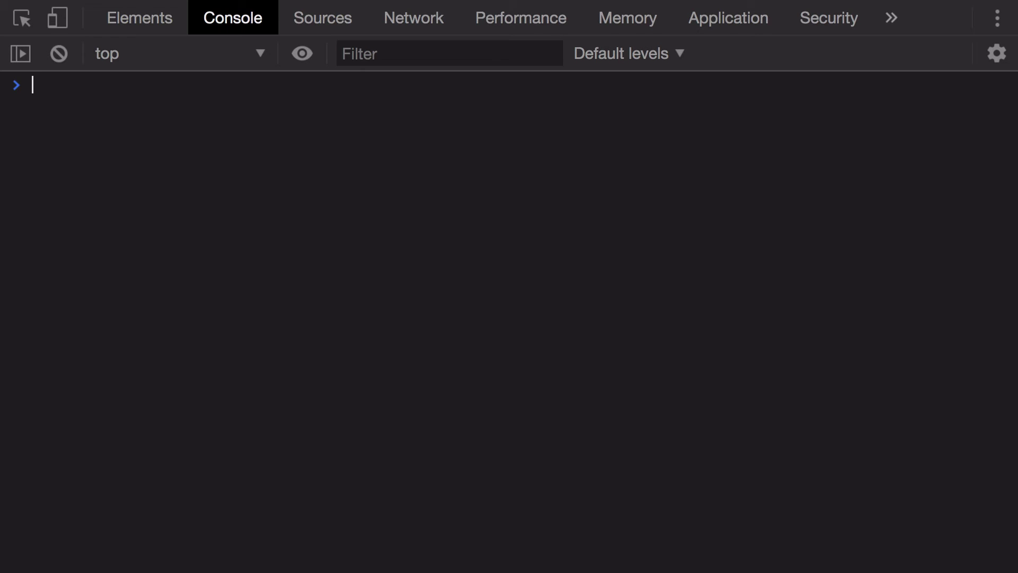
type("var styles = [     'background: linear-gradient(#D33106, #571402)'     , 'border: 1px solid #3E0E02'     , 'color: white'     , 'display: block'     , 'text-shadow: 0 1px 0 rgba(0, 0, 0, 0.3)'     , 'box-shadow: 0 1px 0 rgba(255, 255, 255, 0.4) inset, 0 5px 3px -5px rgba(0, 0, 0, 0.5), 0 -13px 5px -10px rgba(255, 255, 255, 0.4) inset'     , 'line-height: 40px'     , 'text-align: center'     , 'font-weight: bold' ].join(';');  console.log('%c a spicy log message ?', styles);")
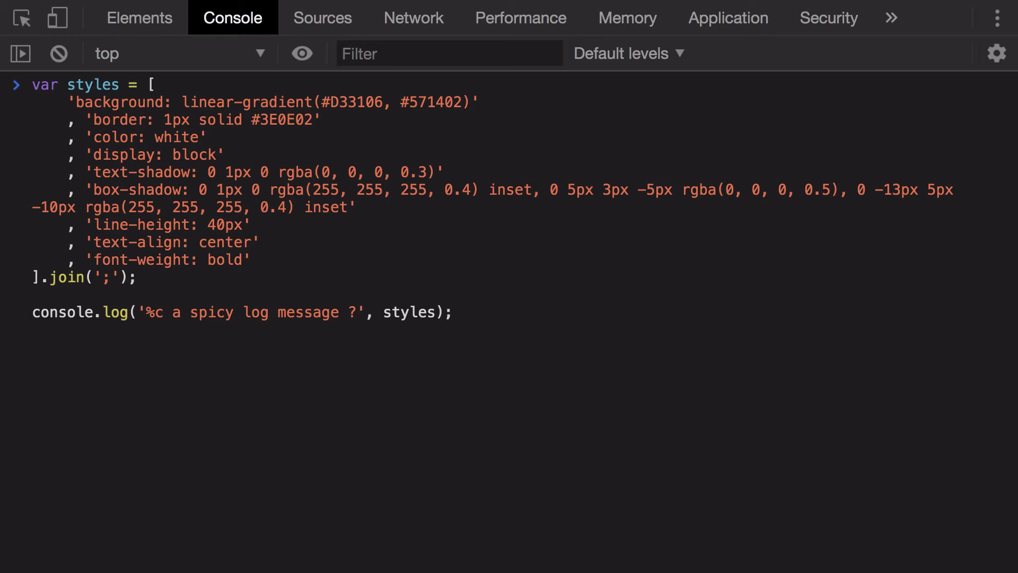
key("Return")
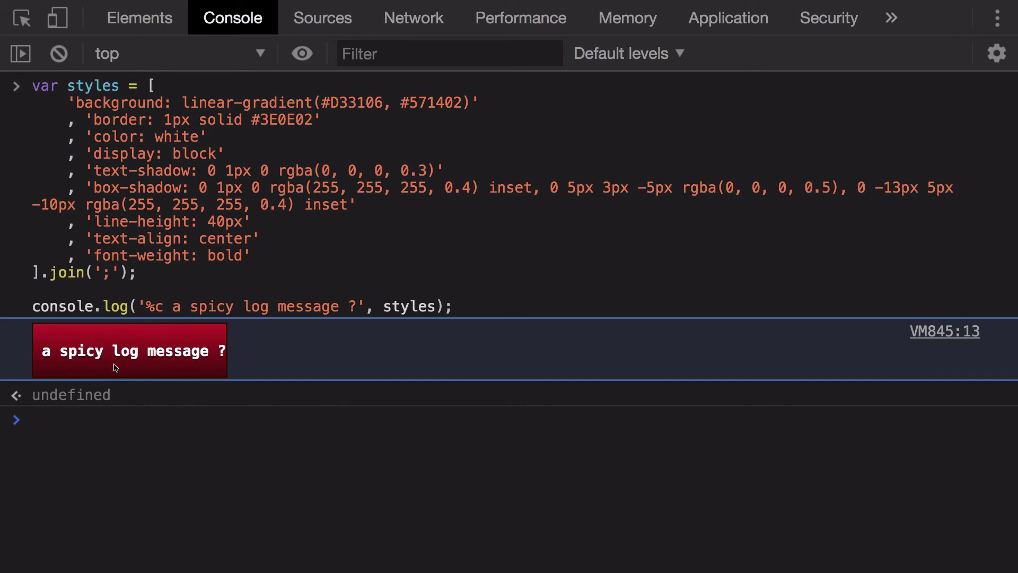
key("ctrl+l")
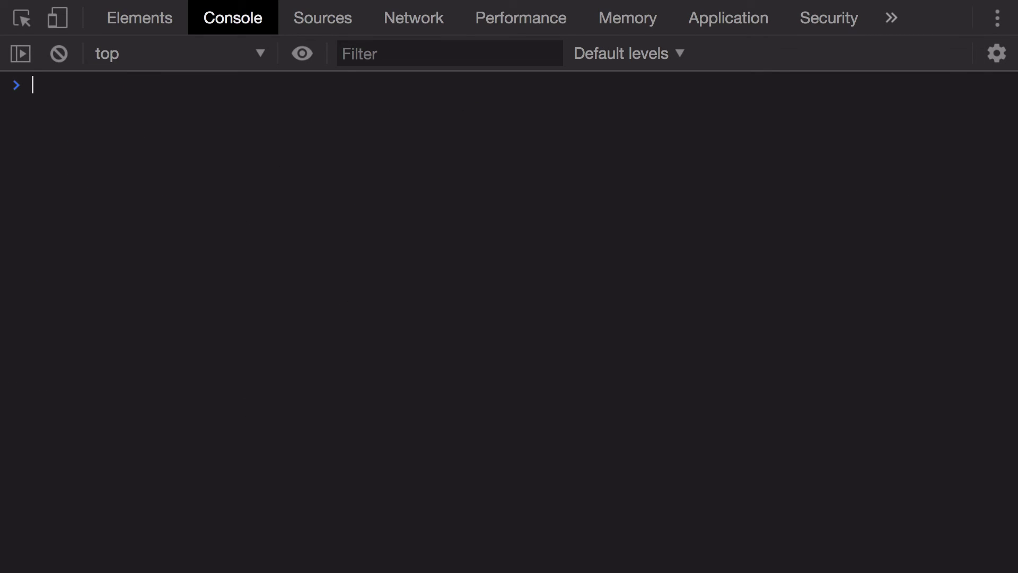
type("console.log(\"%c.\",\"padding:30px 450px;background-size:contain;background-image:url('https://media3.giphy.com/media/5kq0GCjHA8Rwc/giphy.gif');background-repeat-y:no-repeat;margin-left: 60px;\");")
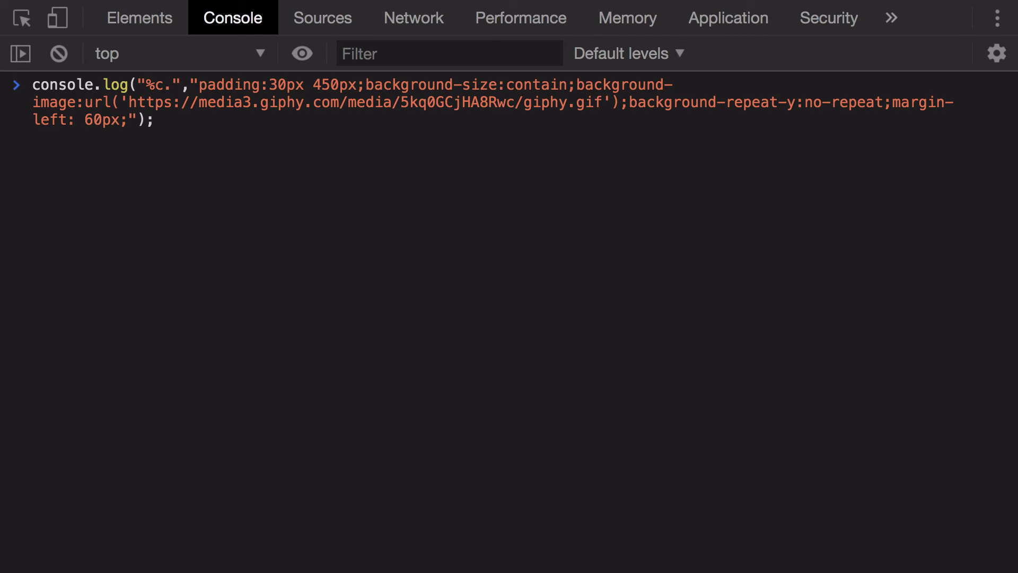
key("Return")
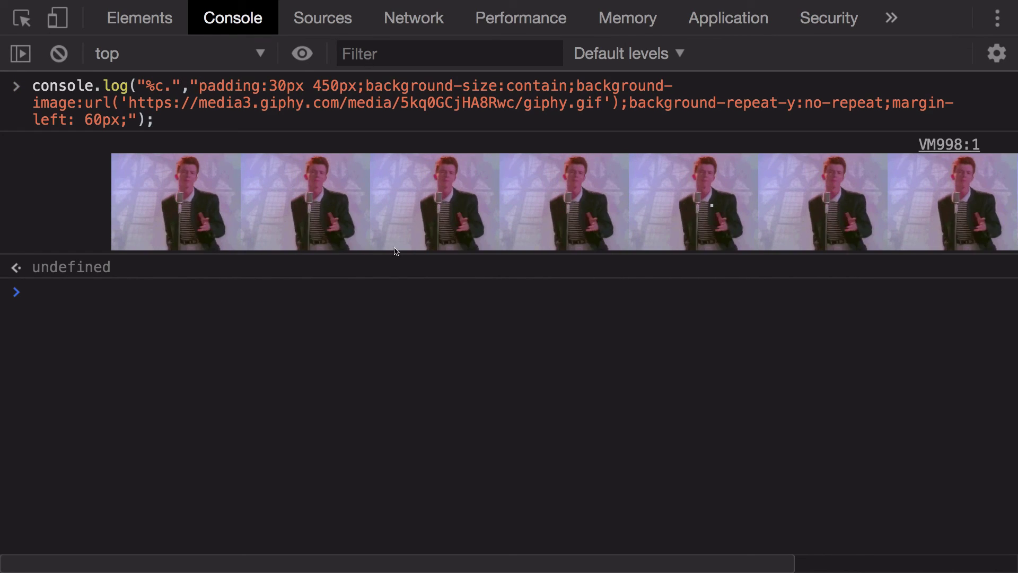
scroll(395, 251, "right", 5)
scroll(395, 255, "right", 2)
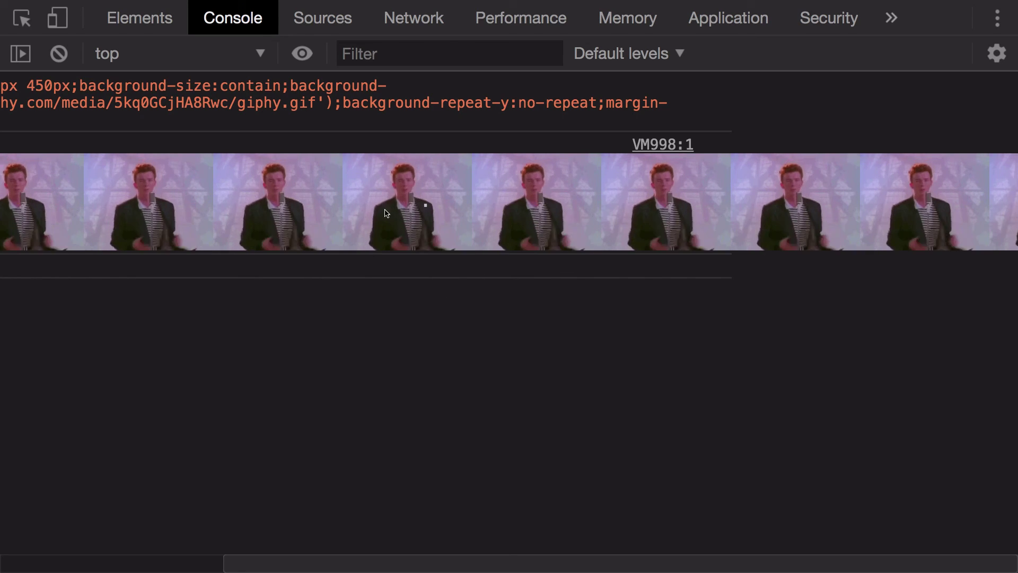
scroll(398, 241, "left", 2)
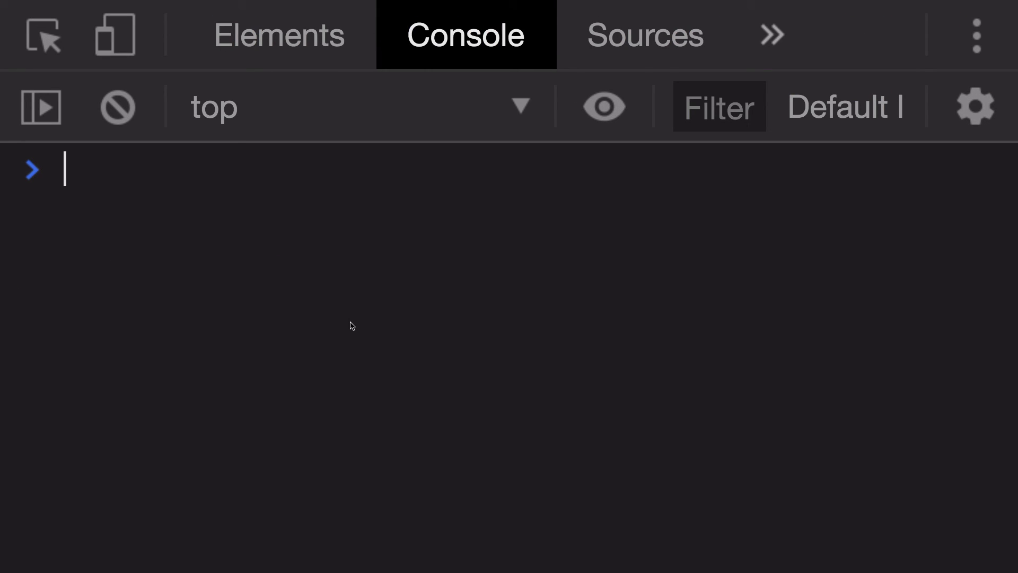
type("console.l")
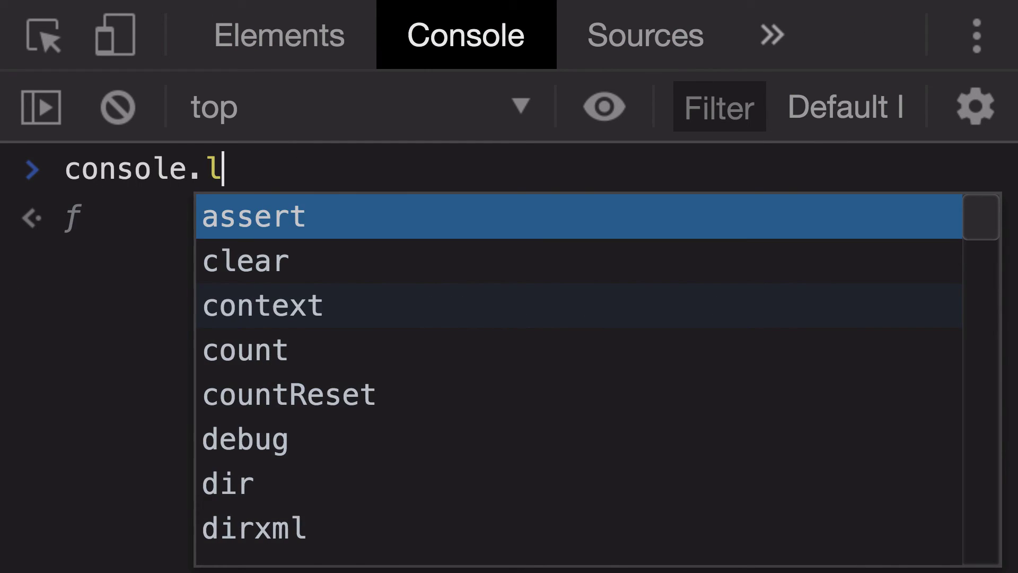
type("og('%c")
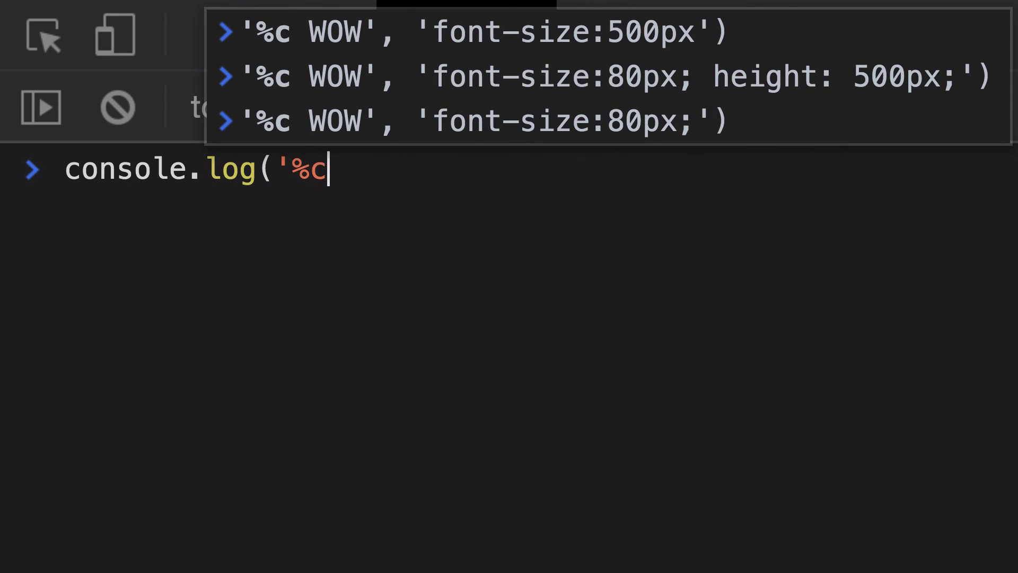
type("', '")
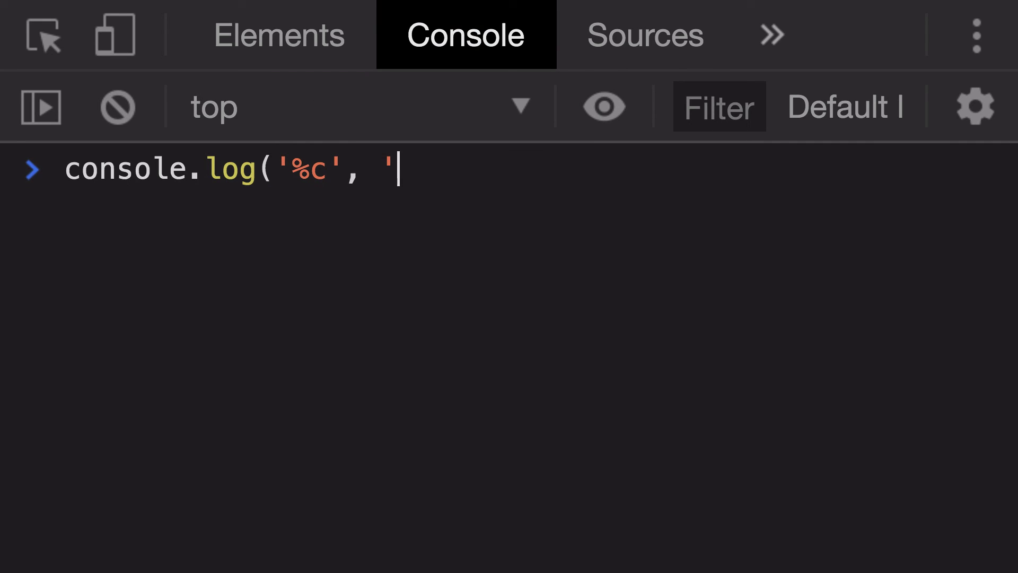
type("W")
- Fix typos and run console.log('%cYOUR DATA', 'font-size:50px;color:red;text-shadow: 2px 3px white')
key("BackSpace")
key("Left")
key("Left")
key("Left")
type("YOUR ")
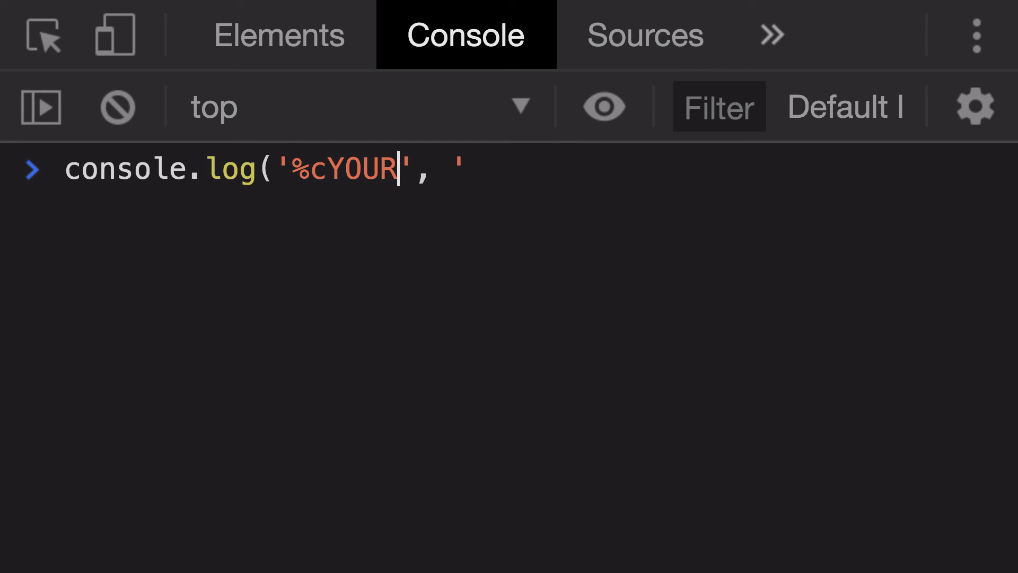
type("DATA', '")
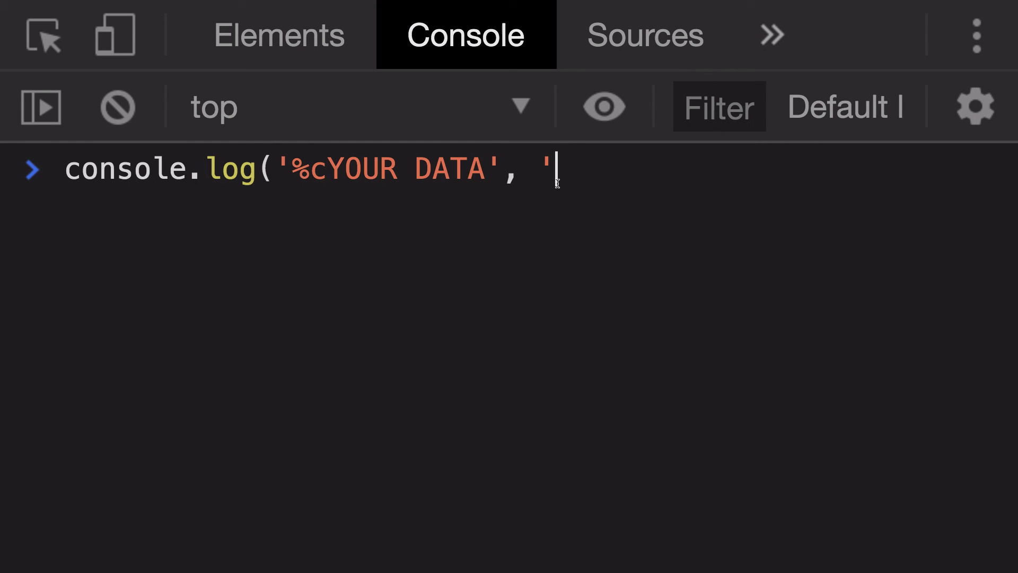
type("font-si")
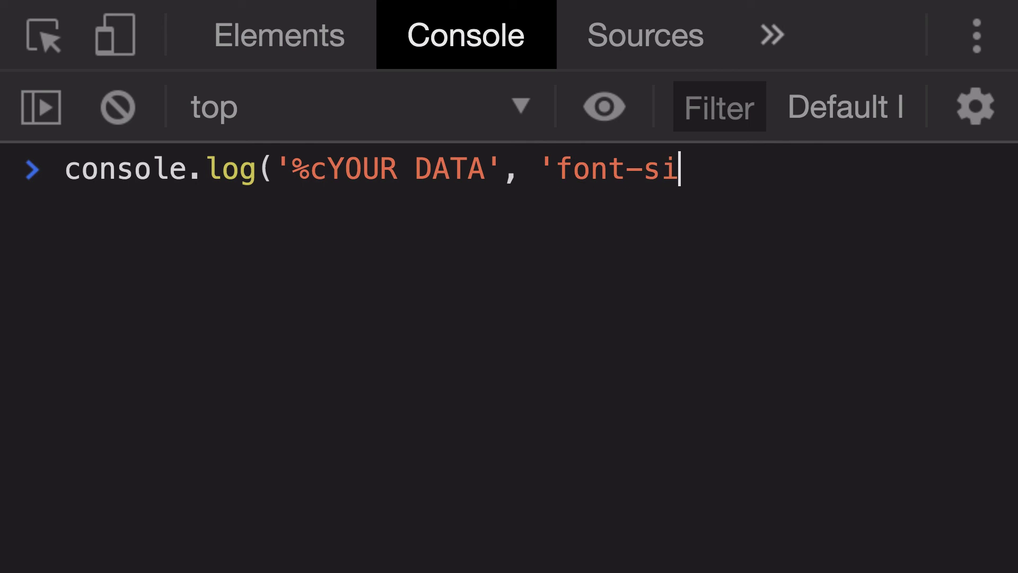
type("ze:50px;")
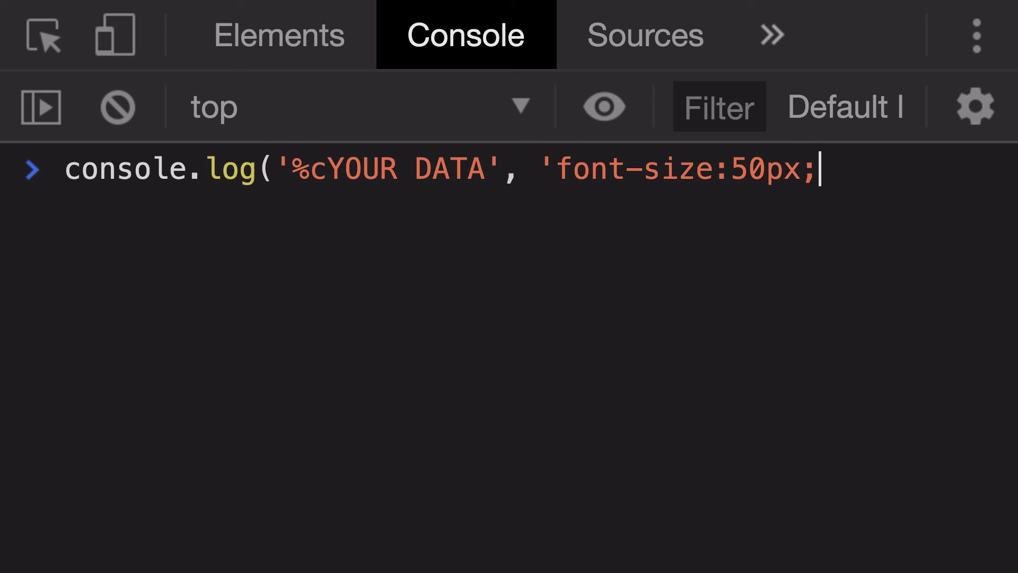
type("color:red;text-shadow")
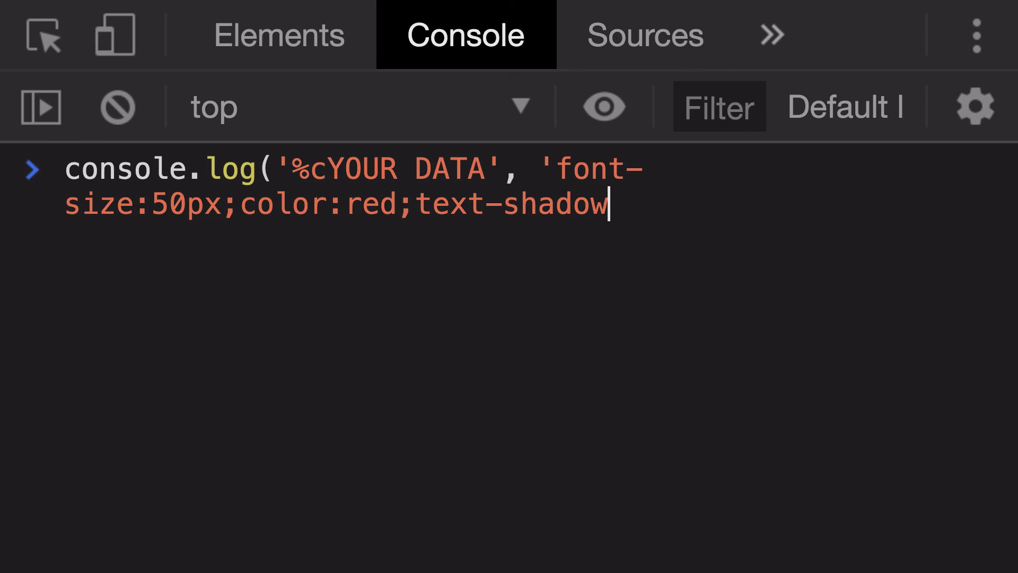
type(": 0 0")
key("BackSpace")
key("BackSpace")
key("BackSpace")
type("2px 3px white")
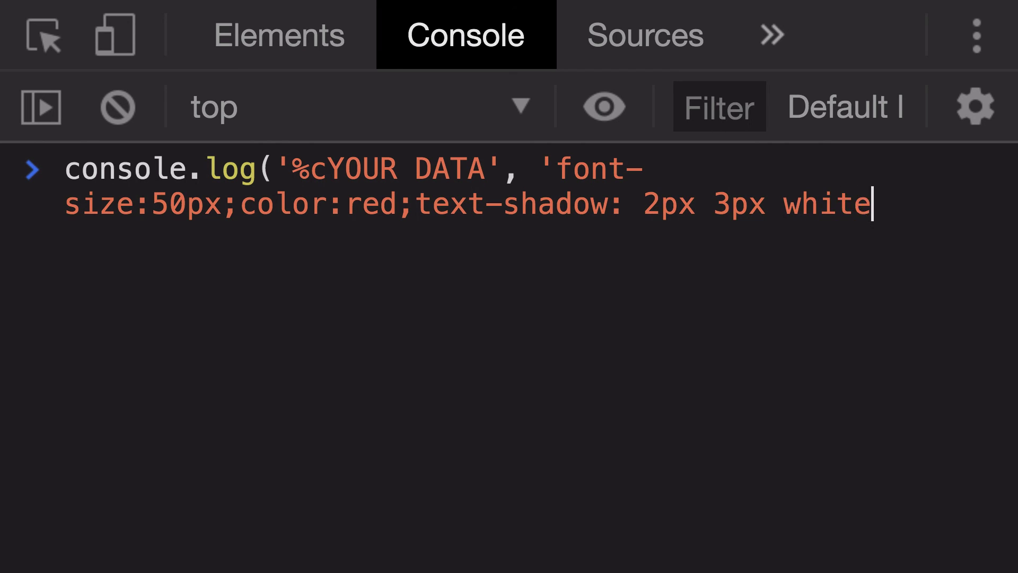
type("')")
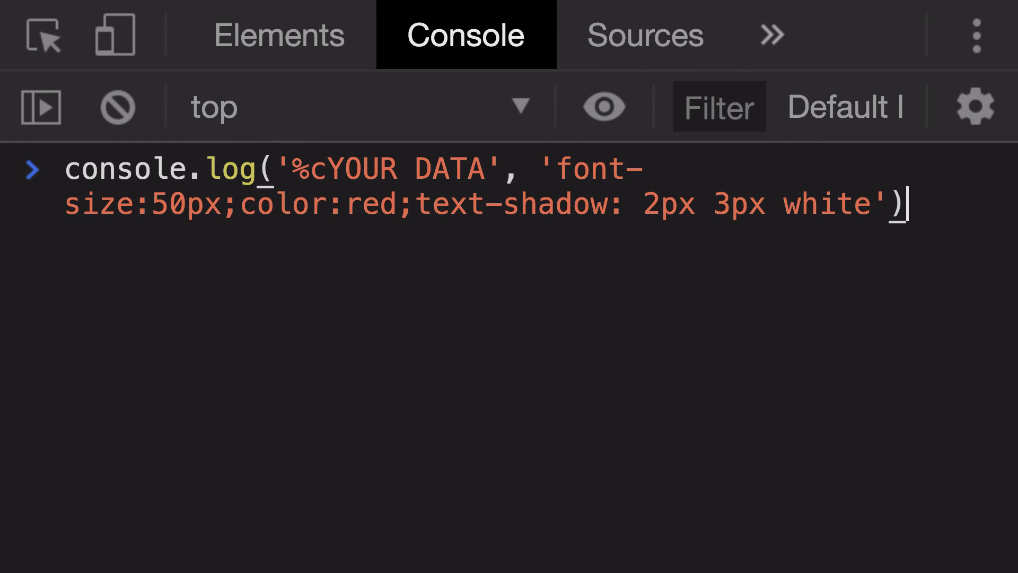
key("Return")
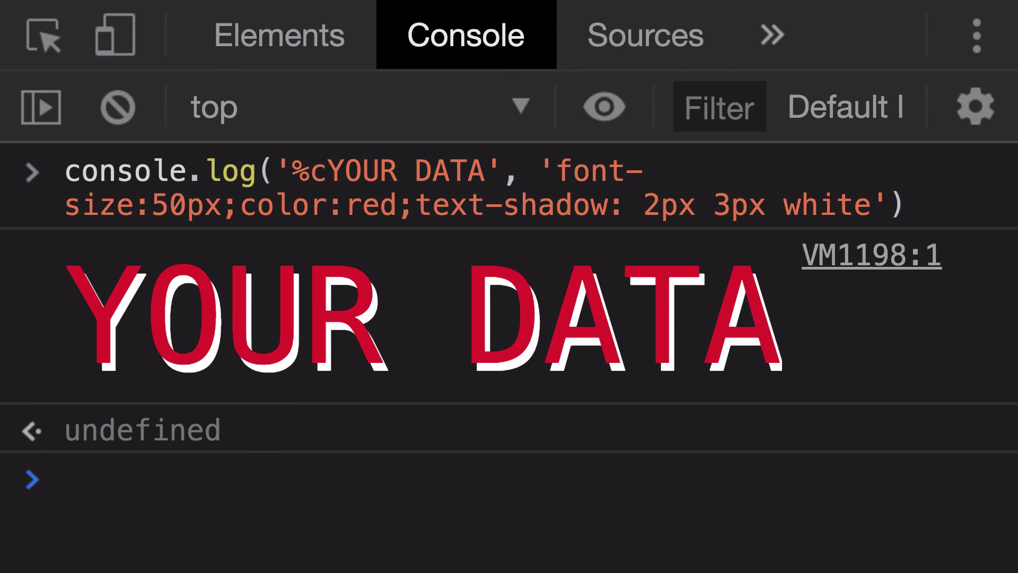